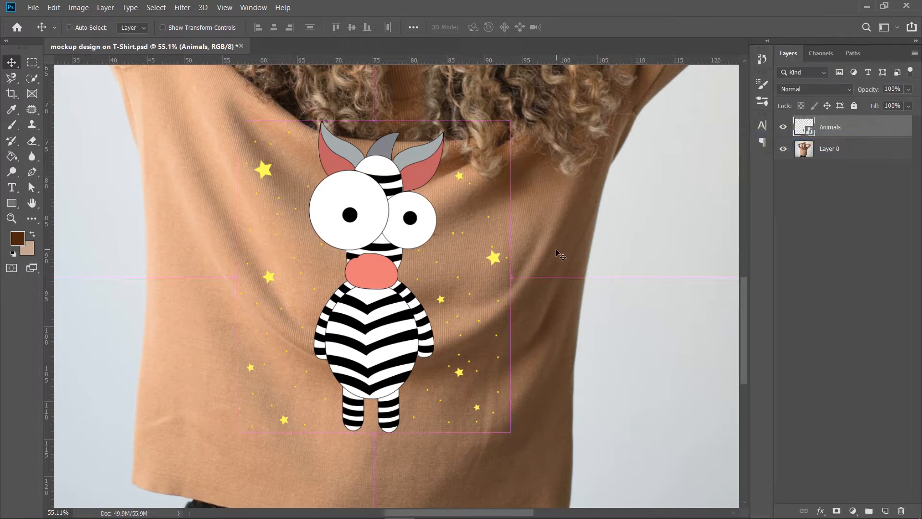
Rotate the Animals design slightly clockwise on the sweater and lower its layer opacity to 55%.
key(ctrl+t)
drag(534, 116, 530, 120)
click(458, 27)
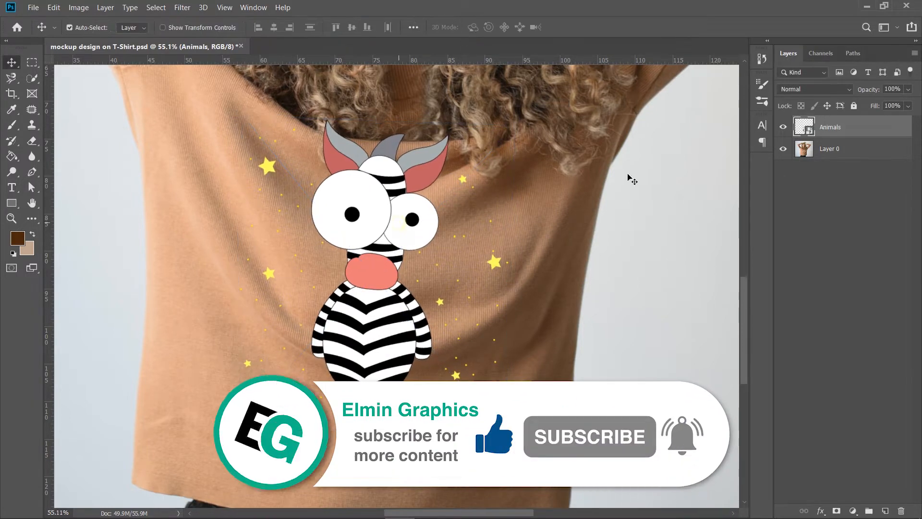
click(908, 89)
drag(895, 103, 888, 102)
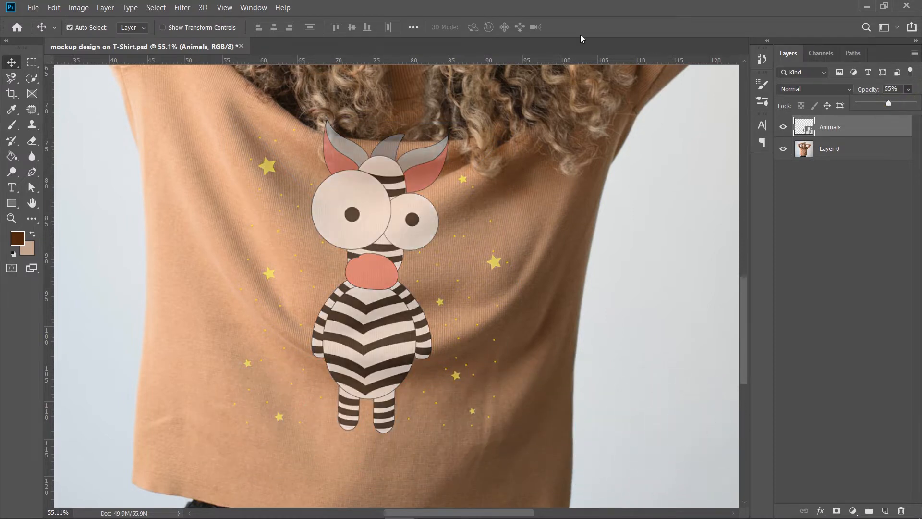
Open the Liquify filter on the Animals layer and freeze a band just below the sweater's neckline, across the ears, horn and forehead.
click(179, 8)
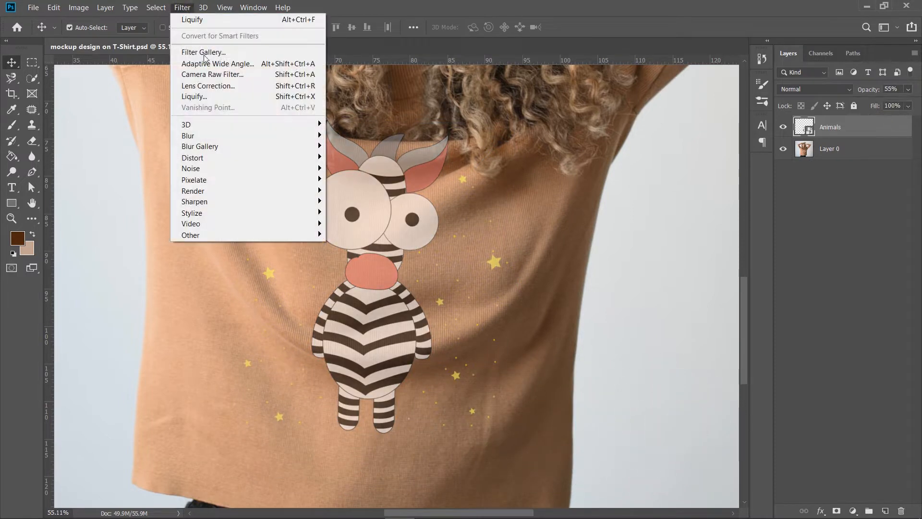
click(221, 97)
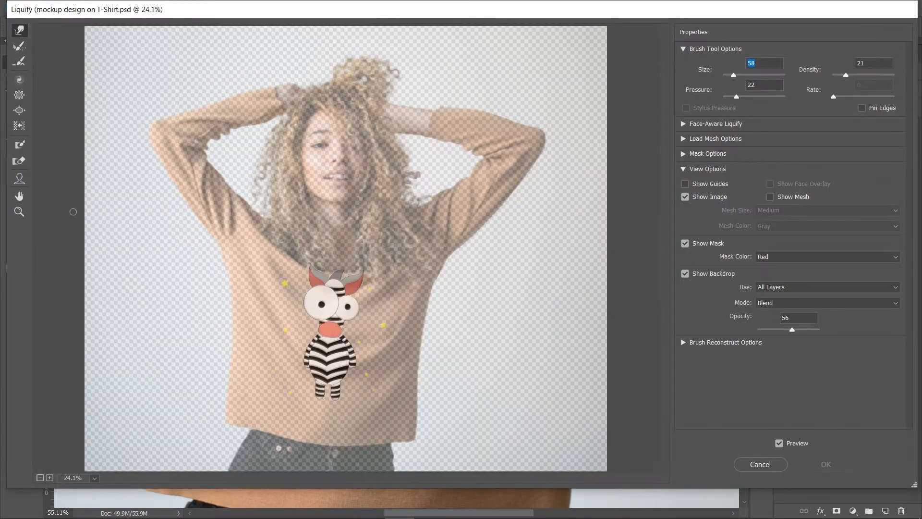
click(18, 212)
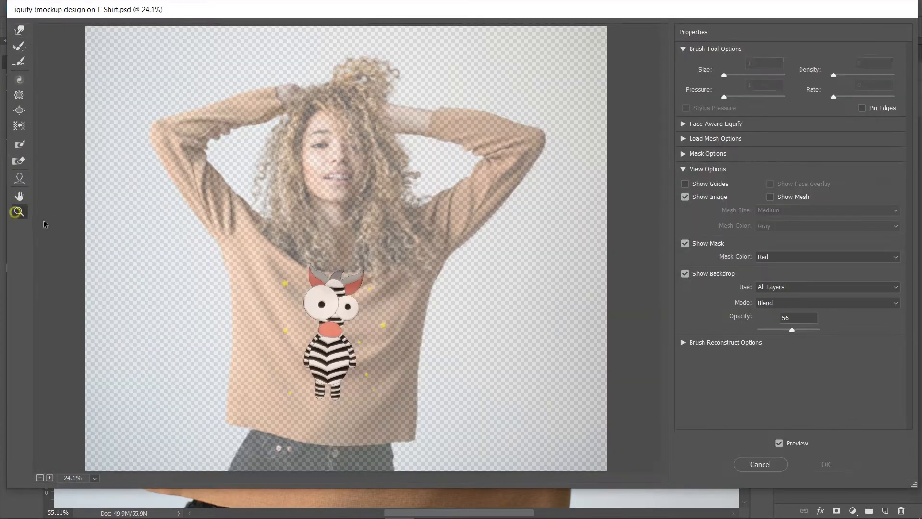
drag(390, 303, 390, 303)
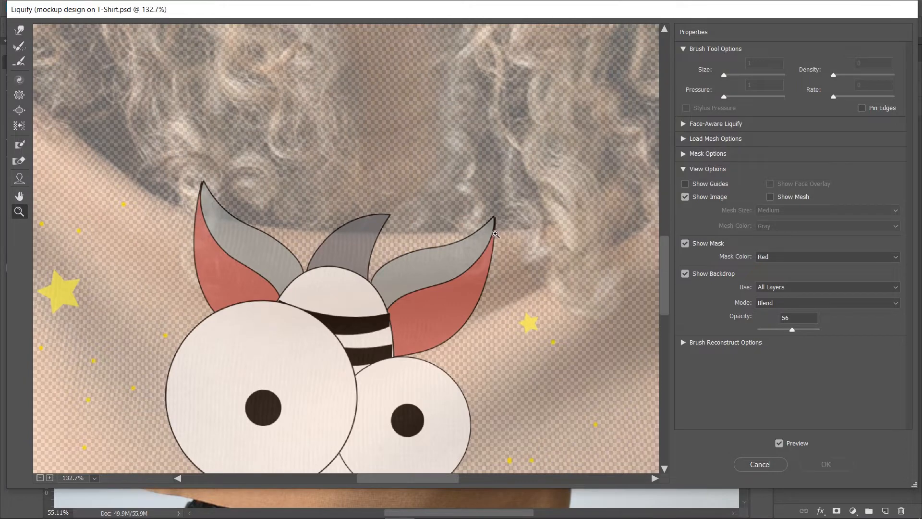
click(19, 146)
mouse_move(182, 234)
mouse_down()
mouse_move(395, 255)
mouse_move(538, 251)
mouse_up()
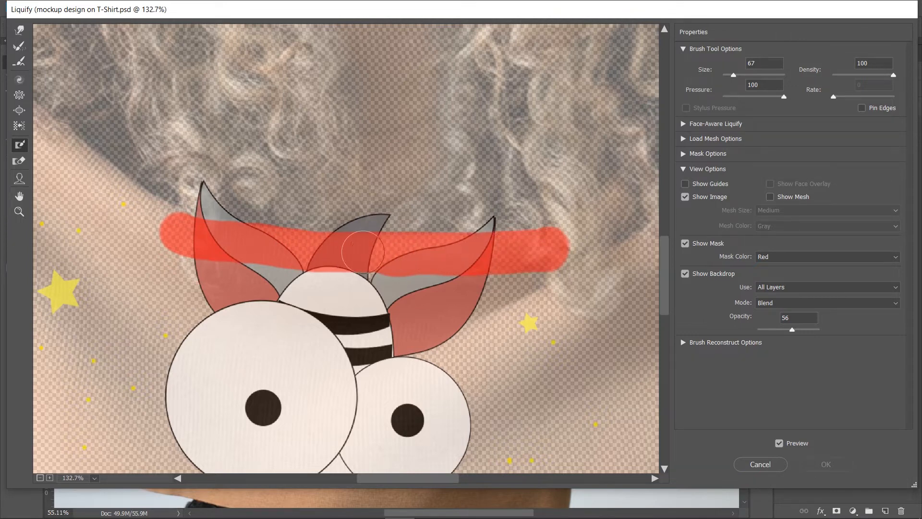
mouse_move(188, 231)
mouse_down()
mouse_move(115, 207)
mouse_move(231, 281)
mouse_move(557, 284)
mouse_up()
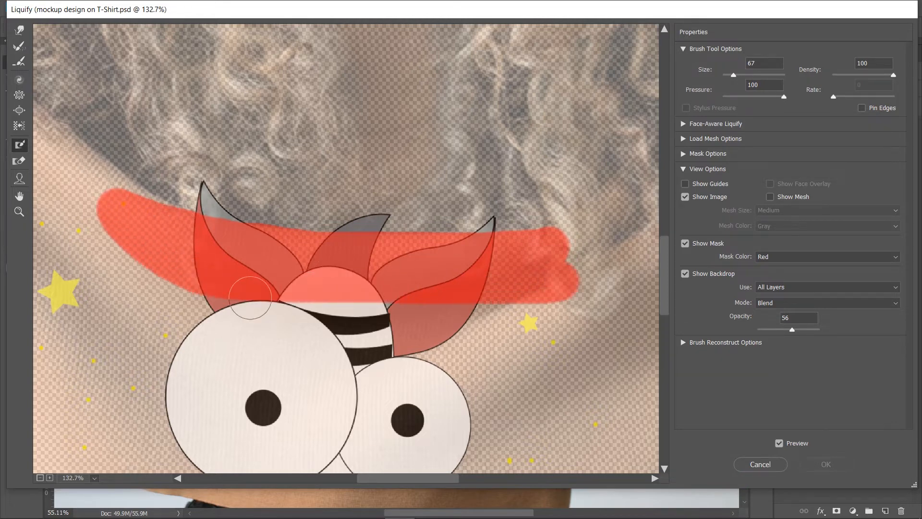
drag(250, 298, 369, 307)
With the Forward Warp tool at size 119, push the ear and horn tips down to the neckline, then thaw the frozen band.
click(19, 31)
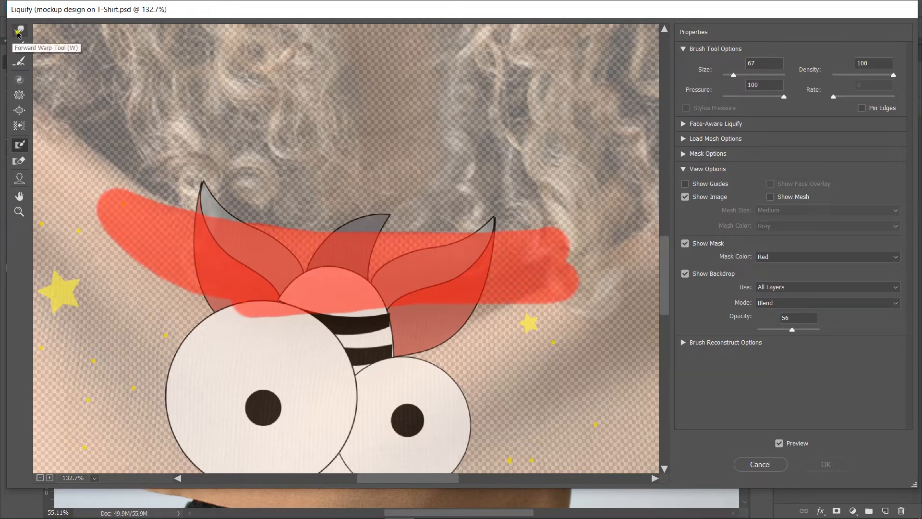
drag(285, 212, 292, 212)
drag(202, 155, 195, 234)
mouse_move(208, 148)
mouse_down()
mouse_move(188, 245)
mouse_move(222, 241)
mouse_up()
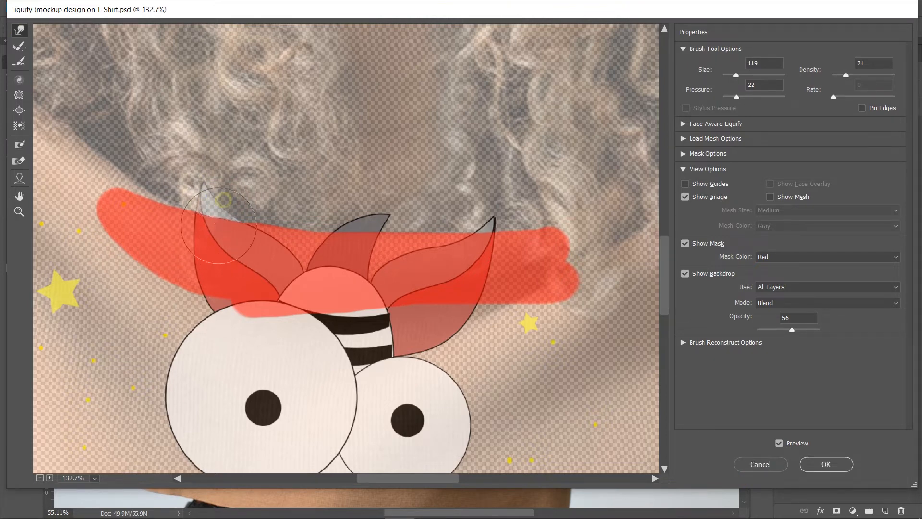
mouse_move(342, 207)
mouse_down()
mouse_move(337, 241)
mouse_move(380, 230)
mouse_up()
drag(380, 190, 368, 244)
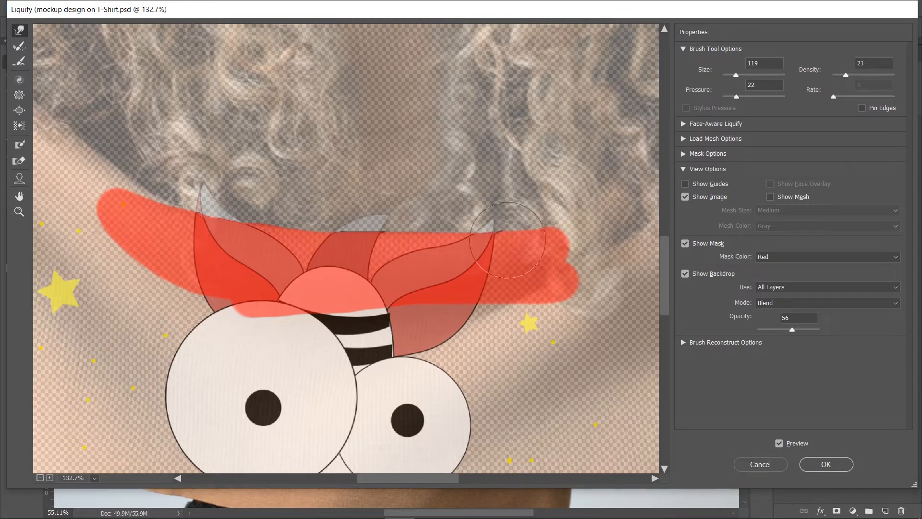
click(23, 163)
mouse_move(113, 245)
mouse_down()
mouse_move(371, 286)
mouse_move(447, 272)
mouse_up()
Freeze the area over the right ear and the sweater fold below it with the Freeze Mask tool at size 61.
click(19, 144)
drag(449, 292, 444, 294)
scroll(447, 293, up, 2)
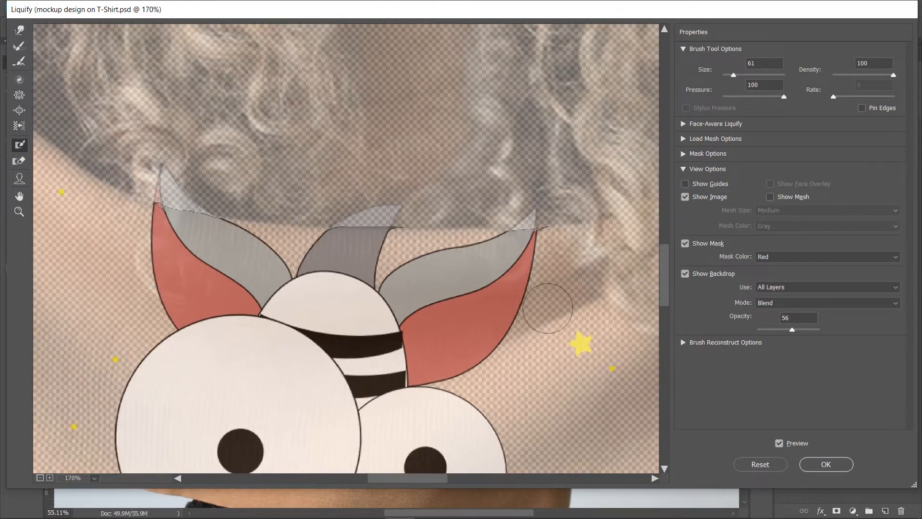
drag(411, 482, 428, 482)
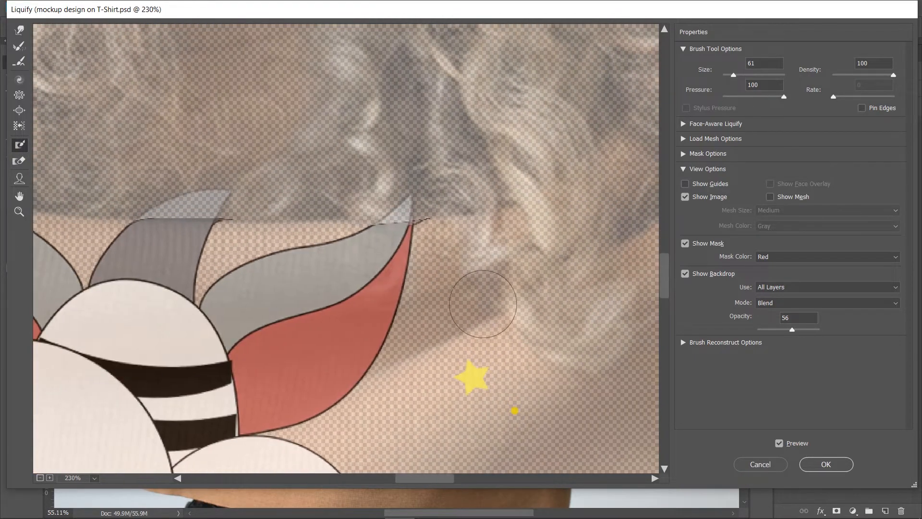
mouse_move(516, 221)
mouse_down()
mouse_move(284, 298)
mouse_move(257, 322)
mouse_move(418, 250)
mouse_move(365, 225)
mouse_move(154, 259)
mouse_move(177, 294)
mouse_move(163, 296)
mouse_up()
mouse_move(630, 270)
mouse_down()
mouse_move(429, 381)
mouse_move(351, 452)
mouse_move(615, 336)
mouse_up()
scroll(620, 332, right, 4)
mouse_move(637, 288)
mouse_down()
mouse_move(334, 446)
mouse_move(245, 471)
mouse_move(238, 365)
mouse_up()
scroll(236, 468, down, 5)
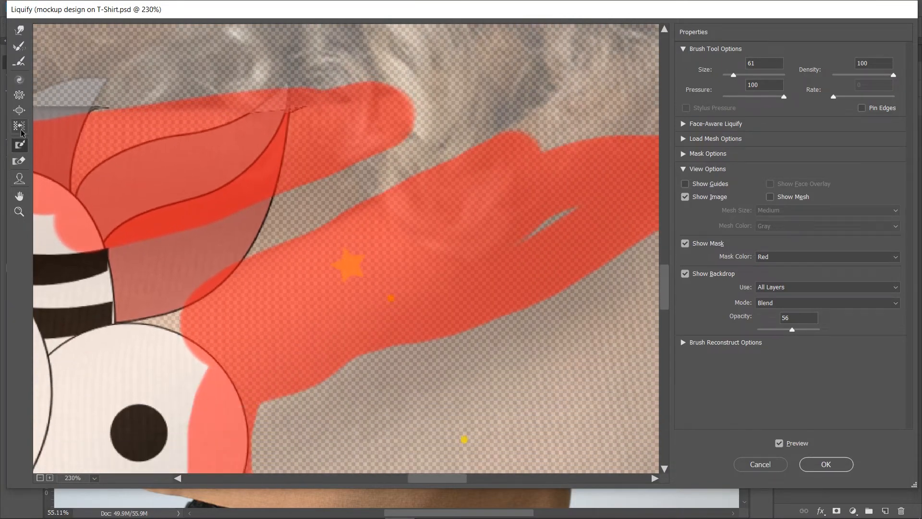
Warp the unfrozen edge of the right ear outward along the fold, then thaw the masked areas.
click(21, 30)
scroll(269, 241, up, 3)
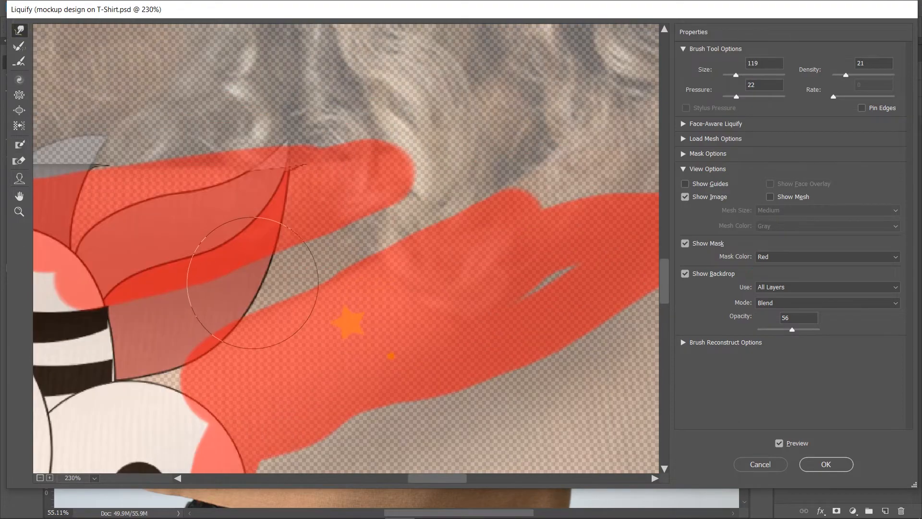
mouse_move(265, 259)
mouse_down()
mouse_move(301, 275)
mouse_move(266, 272)
mouse_move(261, 287)
mouse_move(278, 278)
mouse_move(285, 246)
mouse_move(255, 262)
mouse_move(269, 291)
mouse_move(292, 293)
mouse_move(251, 310)
mouse_move(258, 280)
mouse_move(265, 314)
mouse_move(269, 273)
mouse_move(264, 338)
mouse_move(264, 271)
mouse_move(277, 293)
mouse_move(273, 311)
mouse_move(300, 262)
mouse_move(280, 341)
mouse_move(321, 289)
mouse_move(284, 345)
mouse_move(307, 269)
mouse_move(295, 276)
mouse_move(307, 285)
mouse_move(303, 242)
mouse_move(289, 244)
mouse_move(283, 271)
mouse_move(320, 256)
mouse_move(292, 266)
mouse_move(292, 301)
mouse_move(267, 309)
mouse_move(277, 330)
mouse_move(298, 272)
mouse_up()
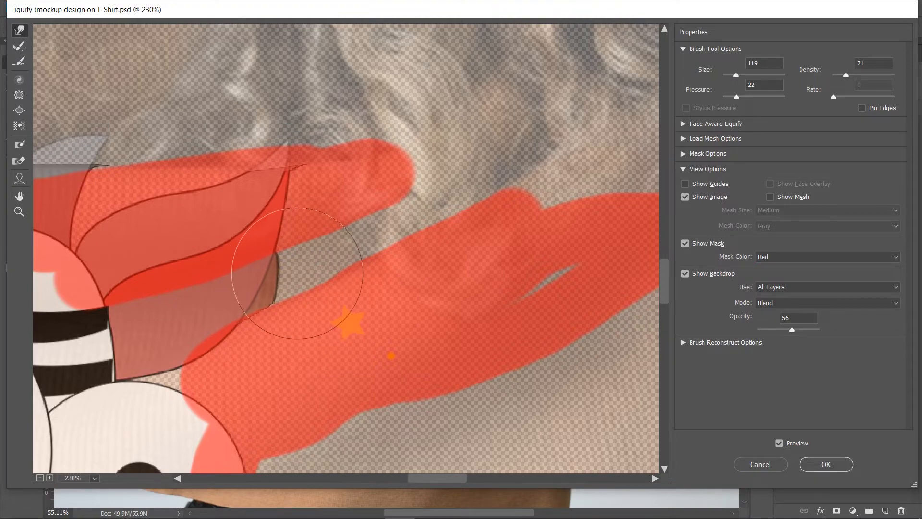
scroll(346, 248, down, 2)
click(19, 160)
mouse_move(271, 283)
mouse_down()
mouse_move(435, 247)
mouse_move(397, 251)
mouse_up()
Set the Forward Warp brush to size 138 and distort the two large stars left of the zebra along the sweater folds.
click(20, 31)
drag(401, 481, 352, 483)
key(bracketright)
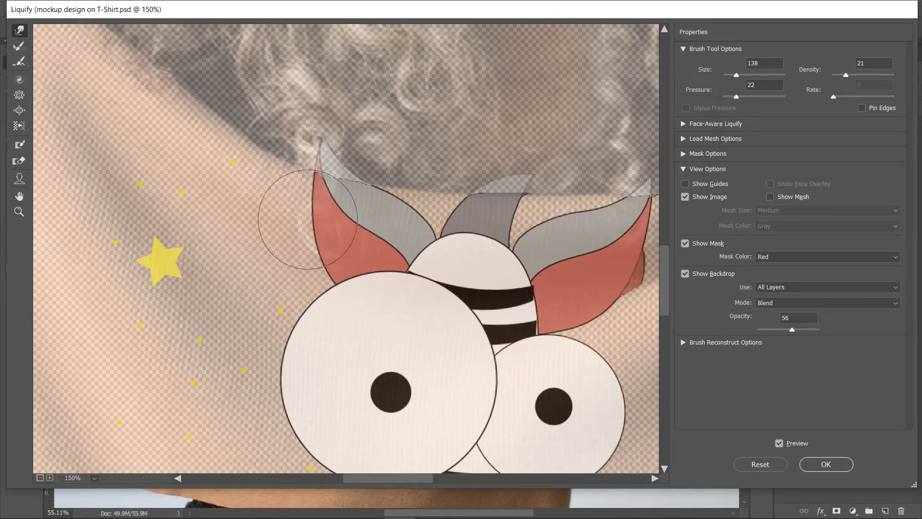
drag(176, 247, 221, 255)
drag(177, 230, 221, 252)
mouse_move(152, 259)
mouse_down()
mouse_move(162, 275)
mouse_move(155, 291)
mouse_move(175, 302)
mouse_up()
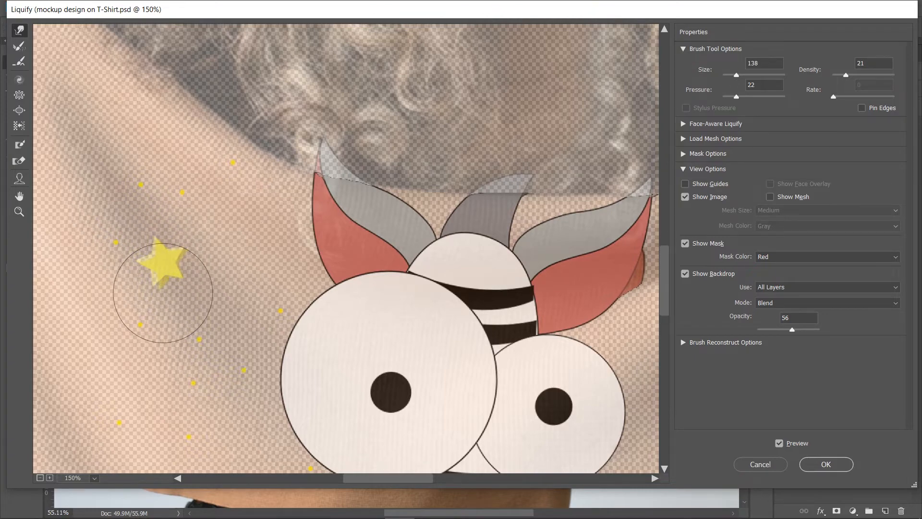
scroll(305, 264, down, 5)
mouse_move(189, 247)
mouse_down()
mouse_move(226, 246)
mouse_move(201, 260)
mouse_move(162, 216)
mouse_up()
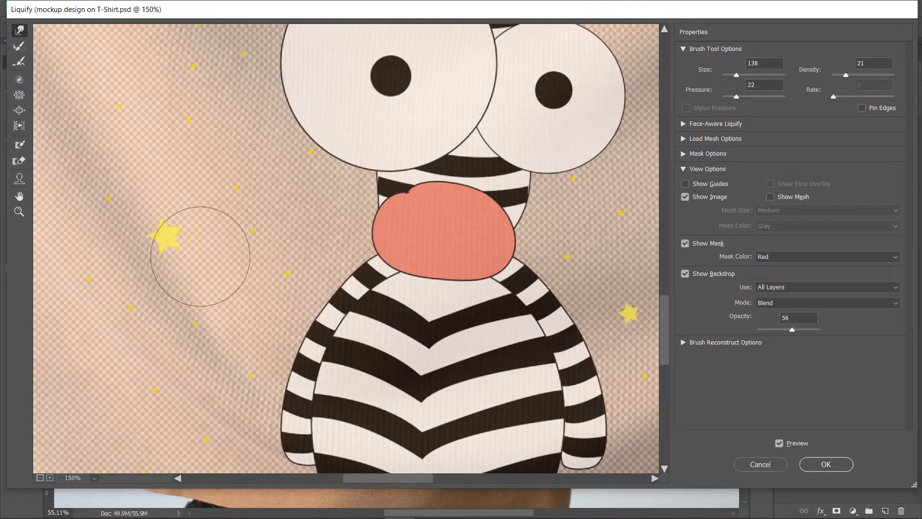
Warp the zebra's left and right arms slightly to follow the fabric folds, and apply the Liquify filter.
scroll(304, 276, down, 2)
mouse_move(304, 277)
mouse_down()
mouse_move(253, 272)
mouse_move(241, 282)
mouse_move(243, 272)
mouse_up()
drag(406, 479, 430, 479)
mouse_move(441, 301)
mouse_down()
mouse_move(449, 291)
mouse_move(472, 298)
mouse_move(445, 296)
mouse_up()
mouse_move(427, 479)
mouse_down()
mouse_move(458, 481)
mouse_move(426, 478)
mouse_up()
scroll(429, 459, down, 5)
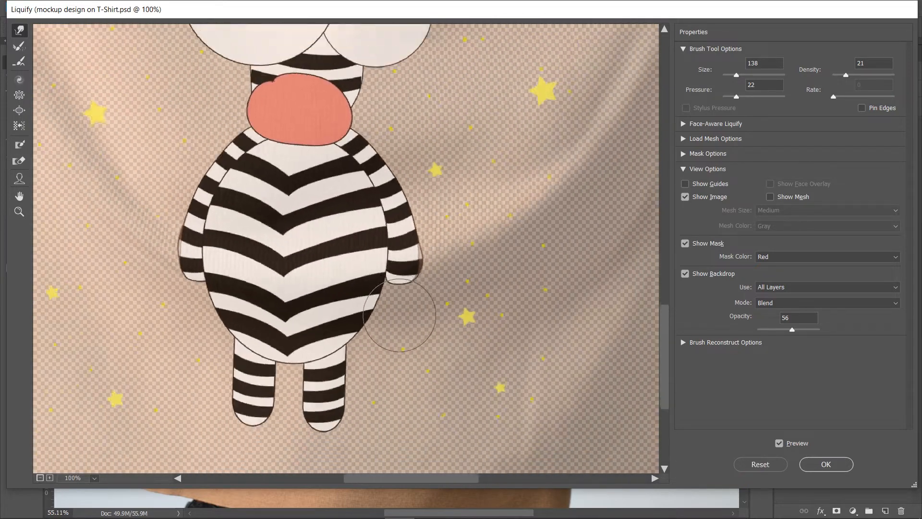
scroll(337, 108, up, 5)
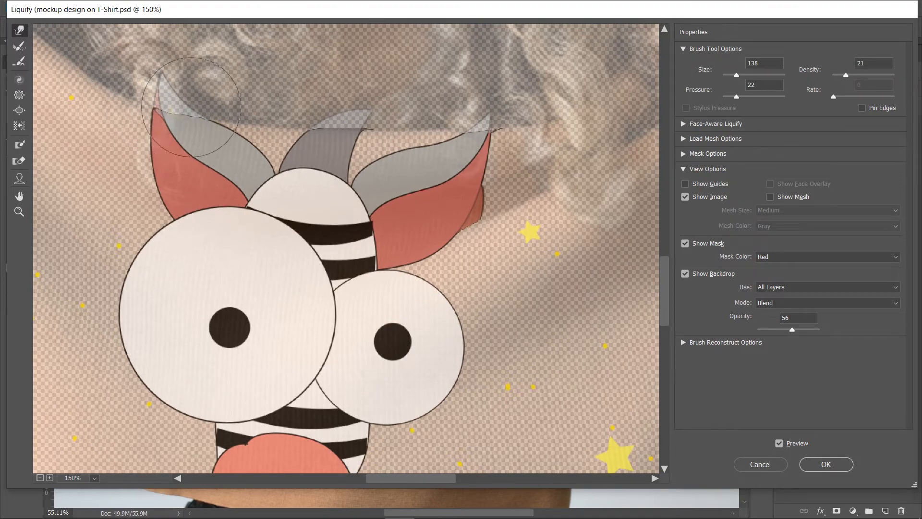
click(828, 465)
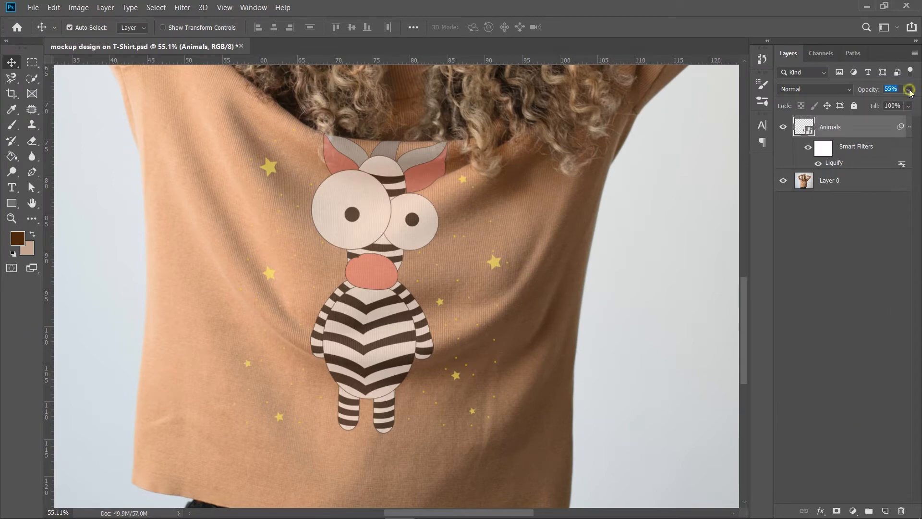
Set the Animals layer's opacity to 100% and rename the layer "put your design here".
drag(904, 106, 915, 105)
scroll(505, 392, up, 4)
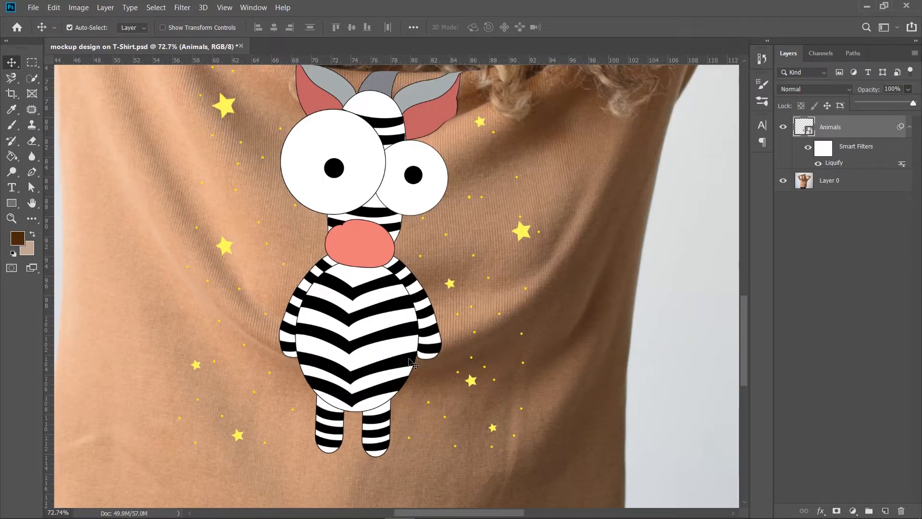
scroll(505, 391, down, 1)
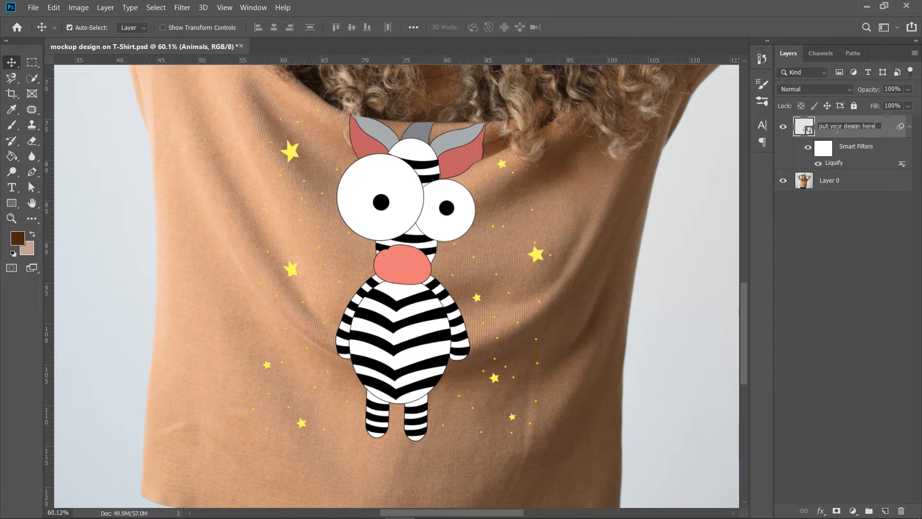
click(880, 292)
Hide the "put your design here" layer, duplicate it, and make only the copy visible.
click(783, 126)
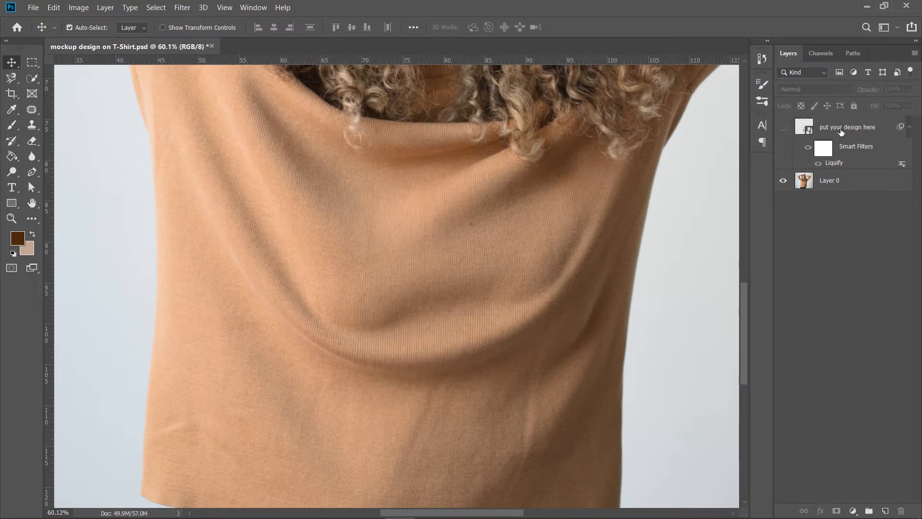
drag(850, 131, 886, 511)
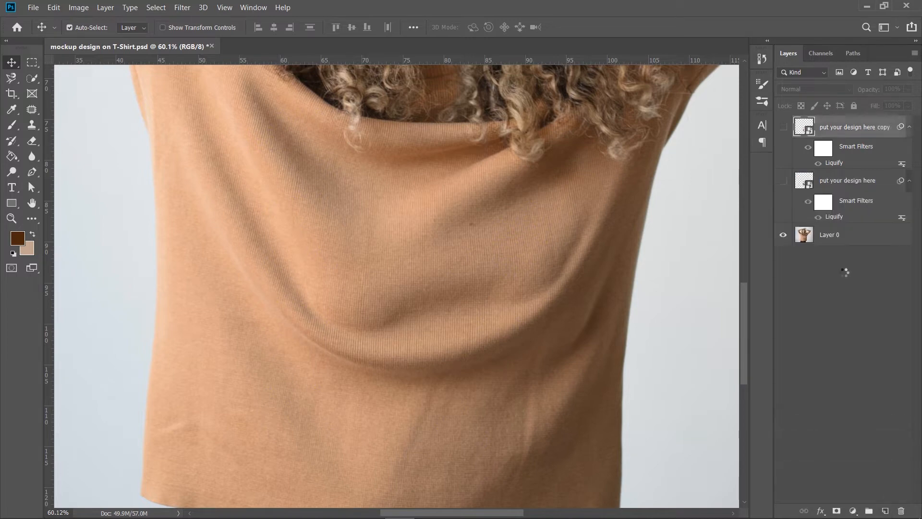
click(784, 127)
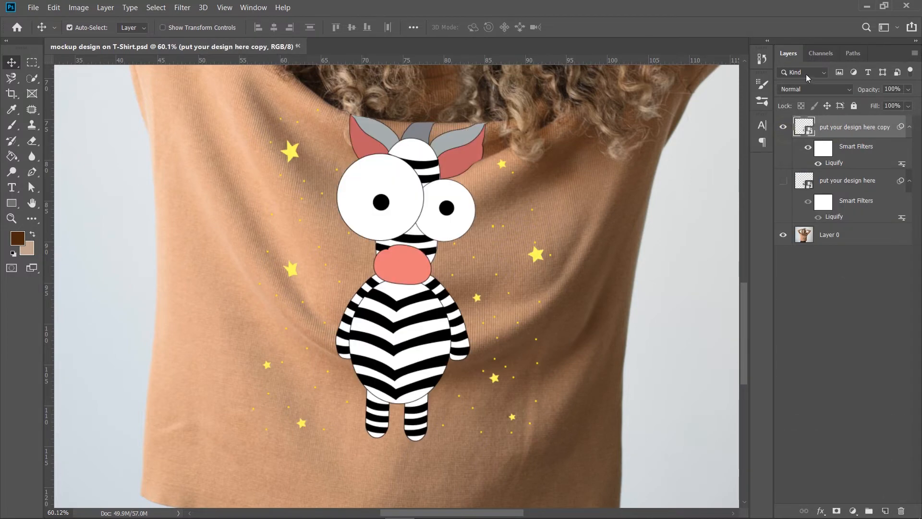
Set the copied design layer's blend mode to Multiply and rename it "multiply".
click(811, 88)
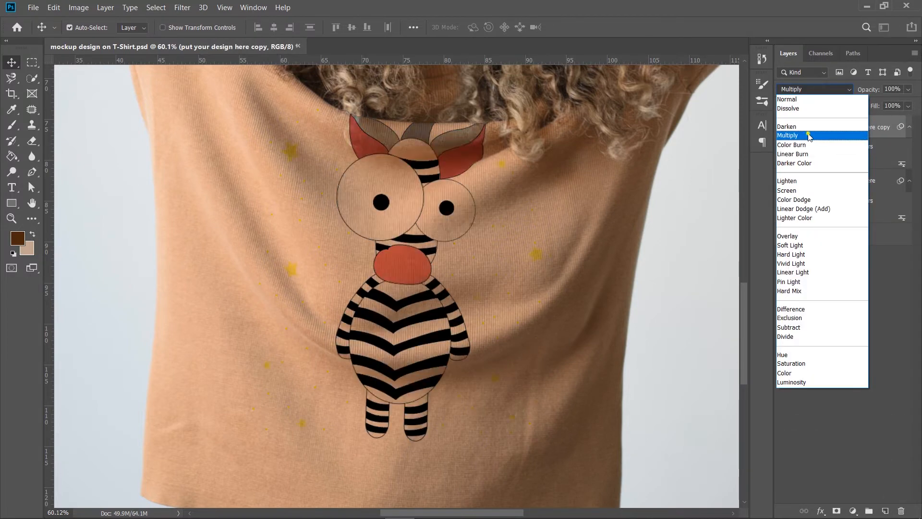
click(823, 134)
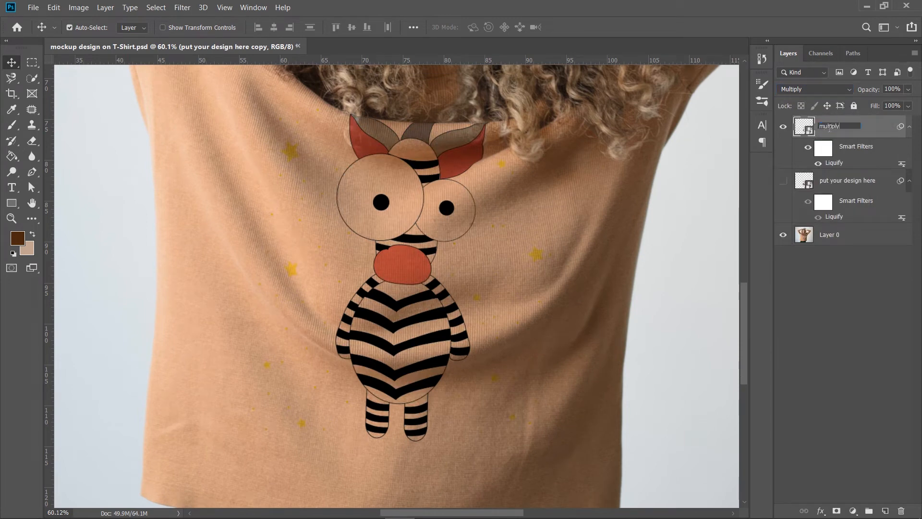
click(883, 279)
click(839, 136)
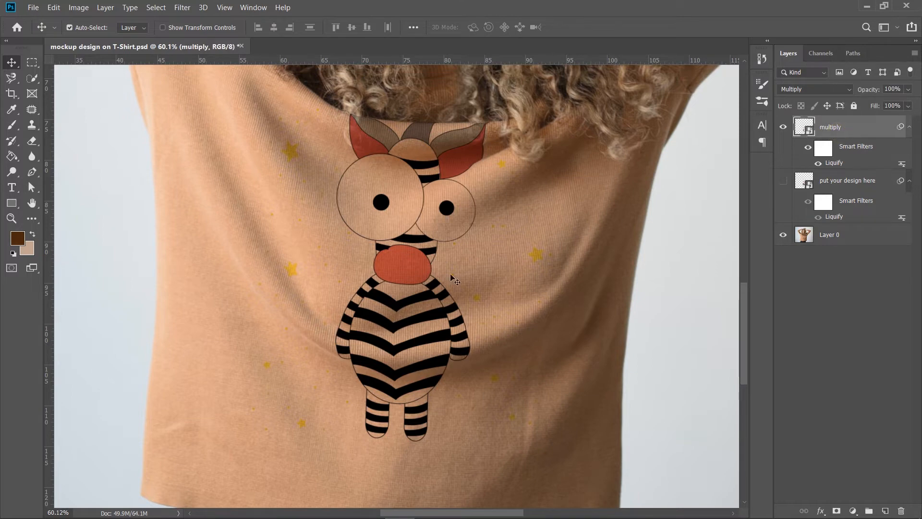
Hide the multiply layer and load the bright areas of Layer 0 as a selection from the RGB channel.
scroll(410, 306, up, 5)
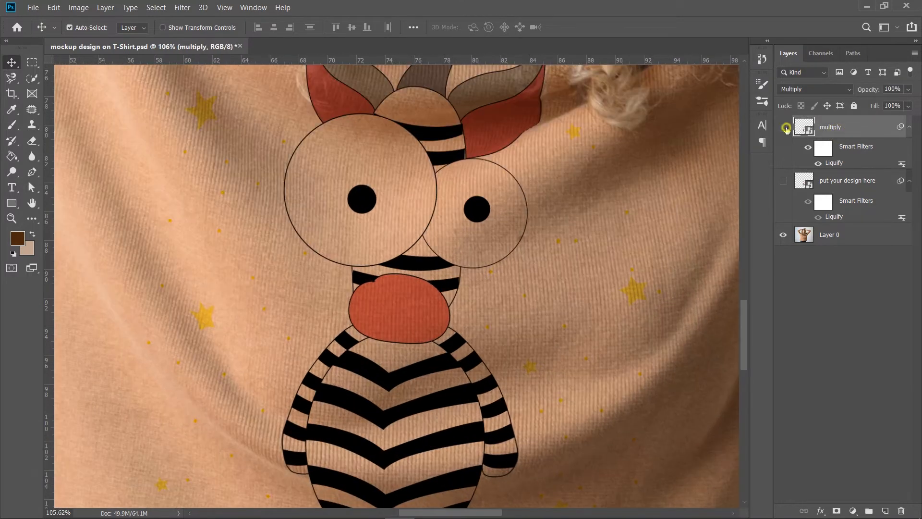
click(787, 127)
click(804, 235)
click(817, 53)
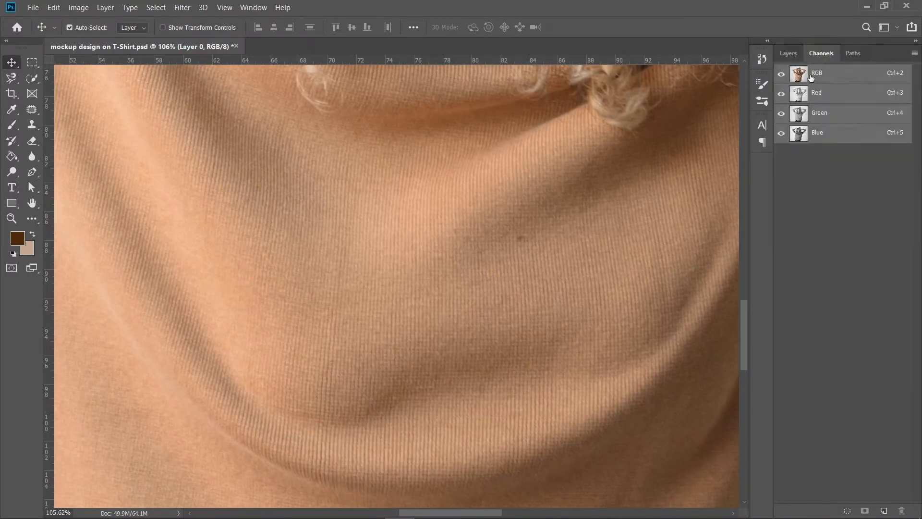
ctrl+click(800, 76)
scroll(438, 263, down, 6)
scroll(435, 263, up, 3)
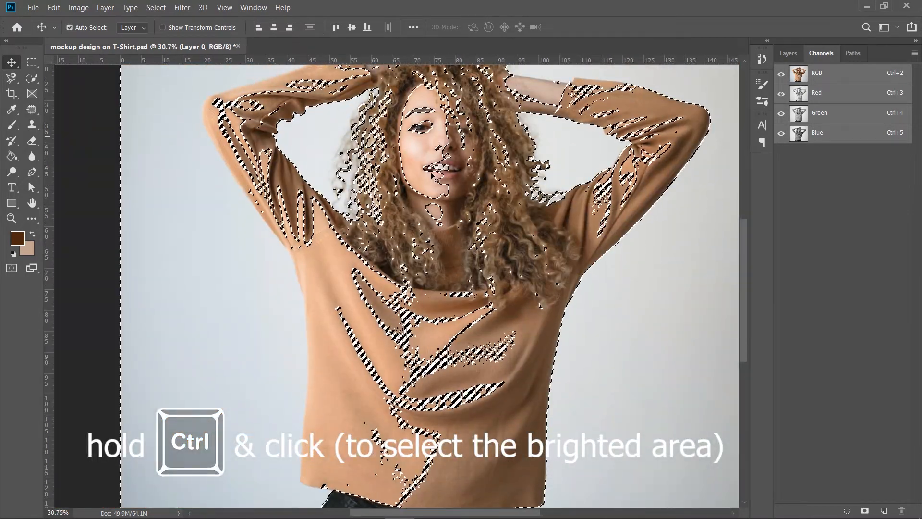
Show the multiply layer and give it a layer mask made from the bright-area selection.
click(789, 53)
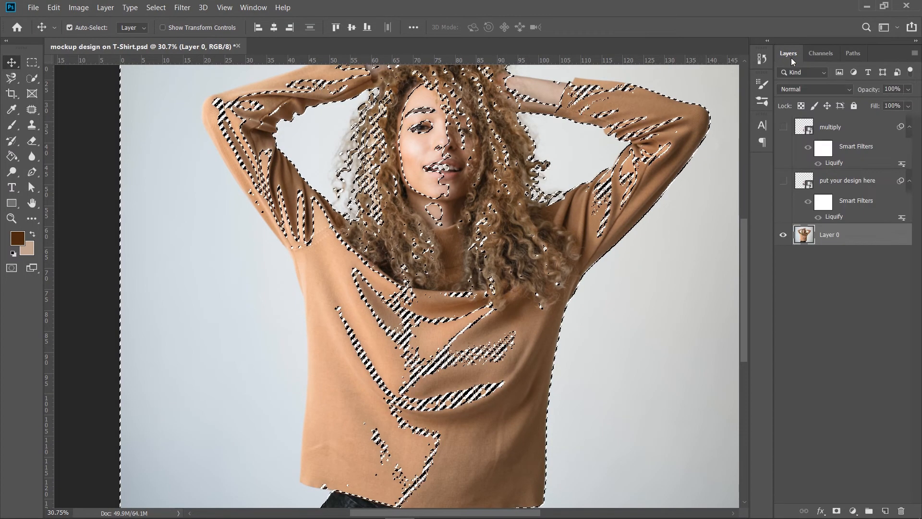
click(784, 127)
click(820, 128)
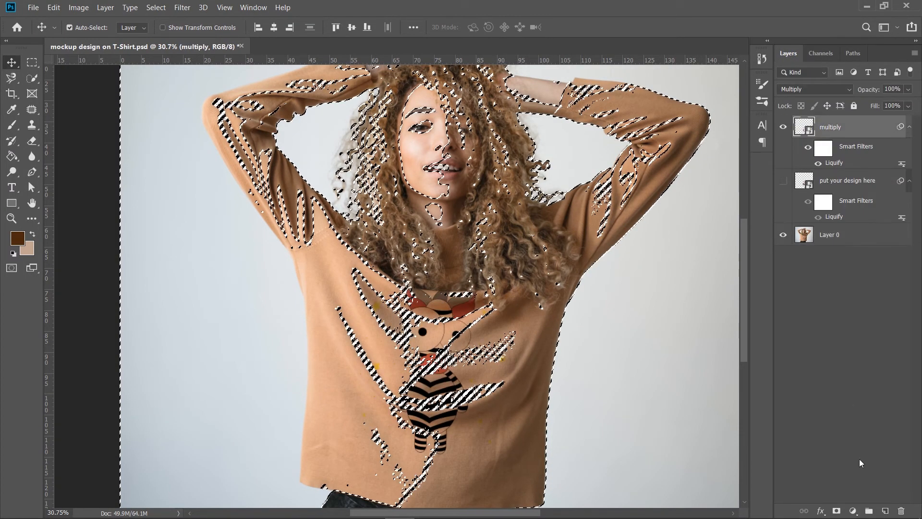
click(837, 511)
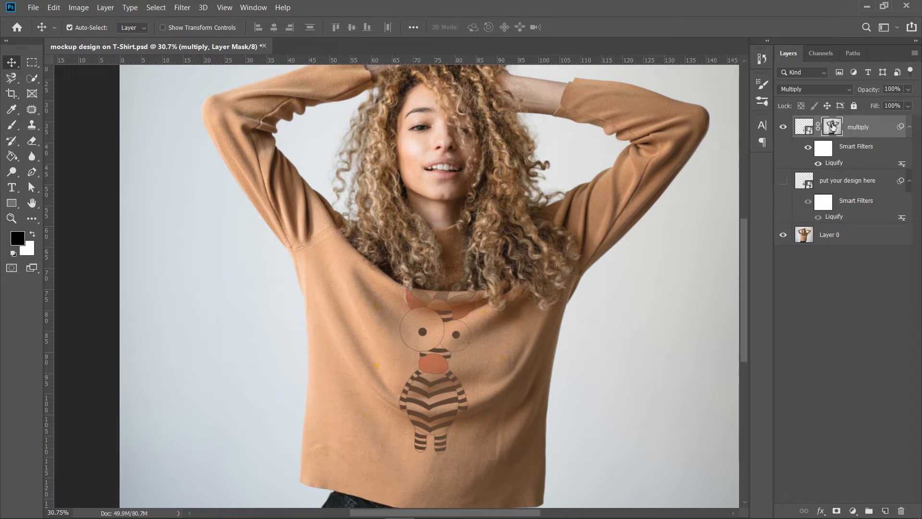
Invert the layer mask of the multiply layer.
click(79, 7)
mouse_move(96, 36)
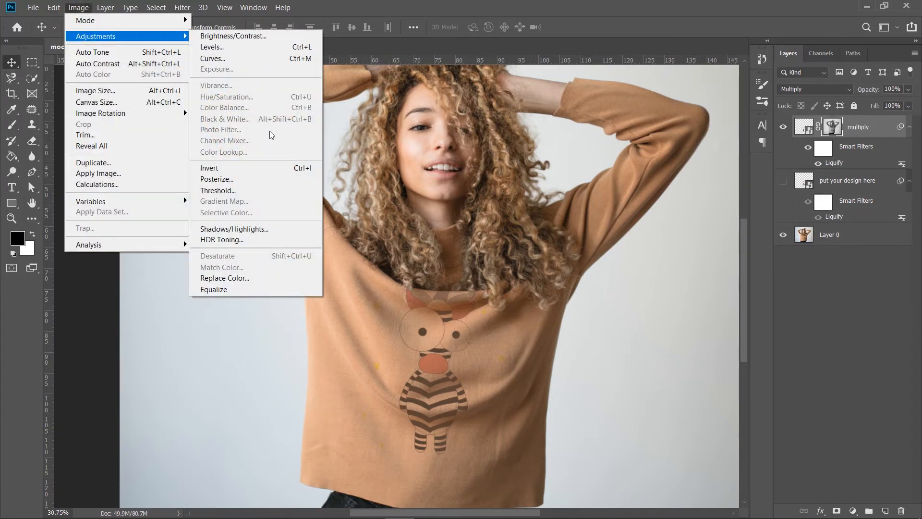
click(260, 170)
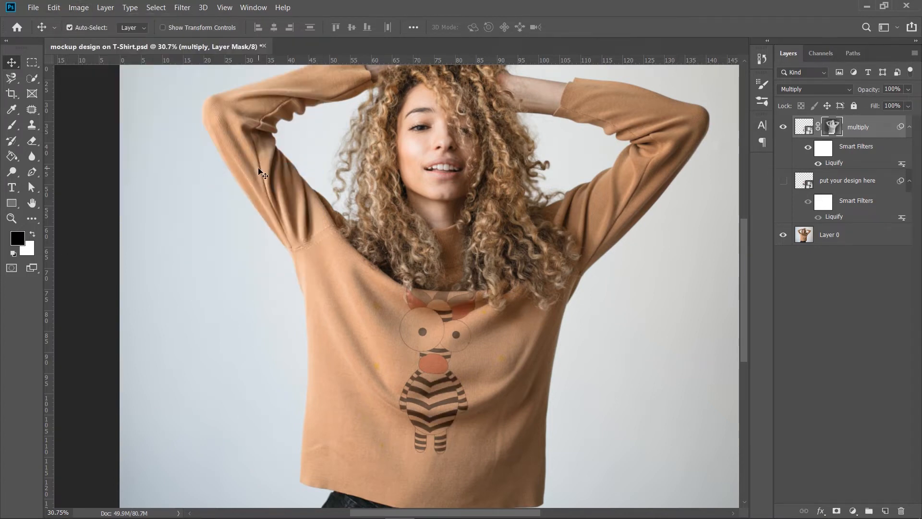
scroll(465, 419, up, 5)
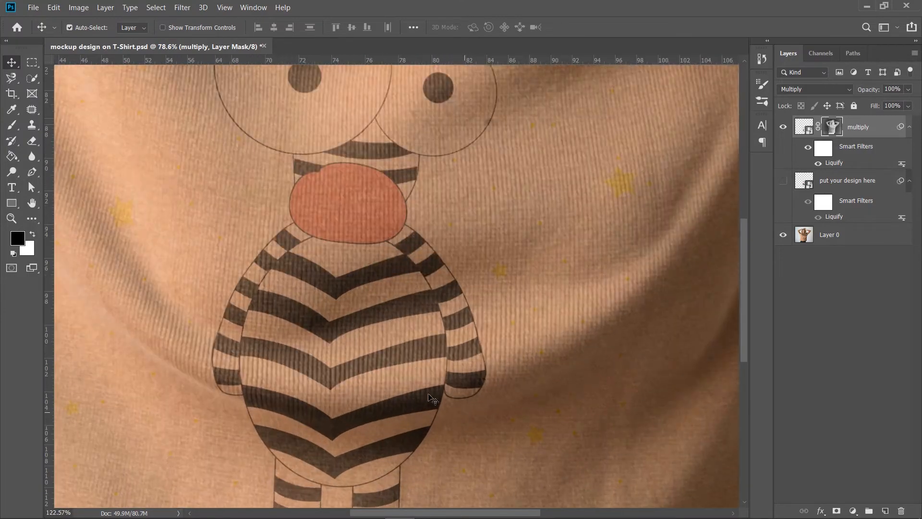
scroll(350, 354, down, 2)
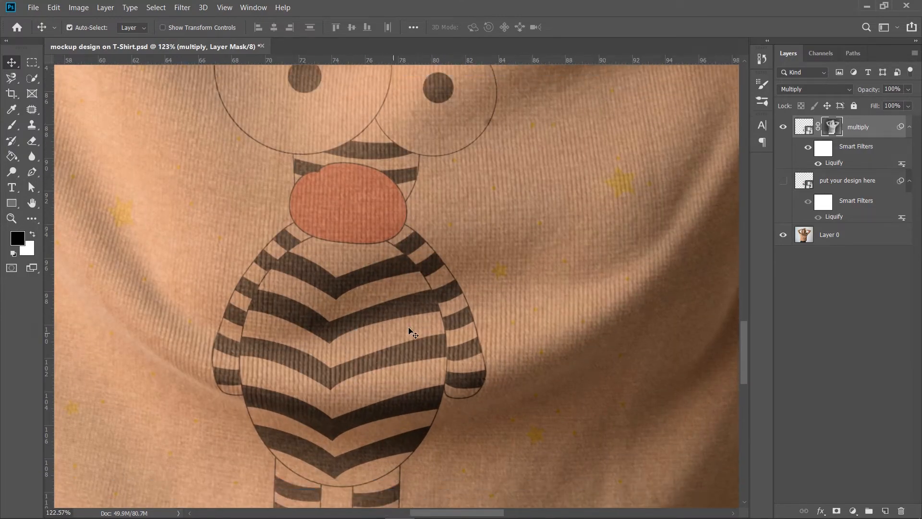
scroll(416, 331, down, 3)
scroll(408, 323, up, 2)
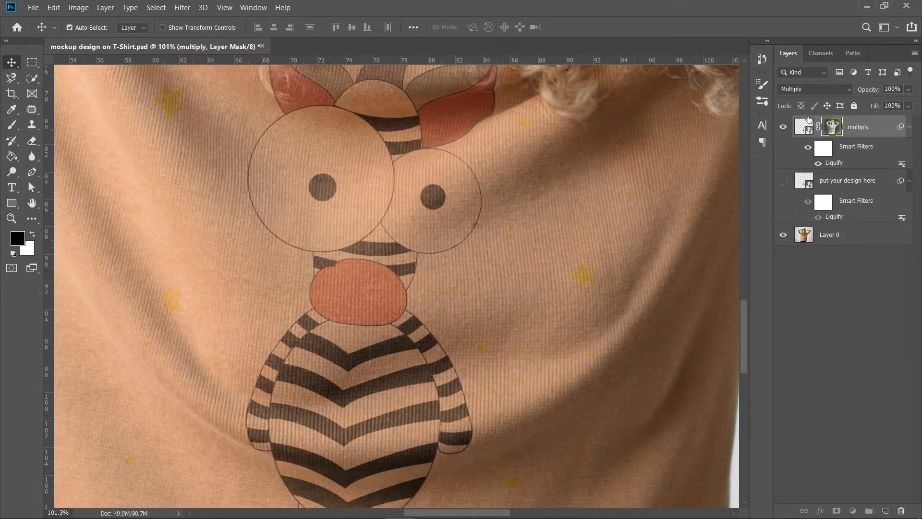
Apply Levels to the multiply layer's mask, raising the black input to about 22 and lowering the white input level.
click(70, 12)
mouse_move(86, 33)
click(205, 47)
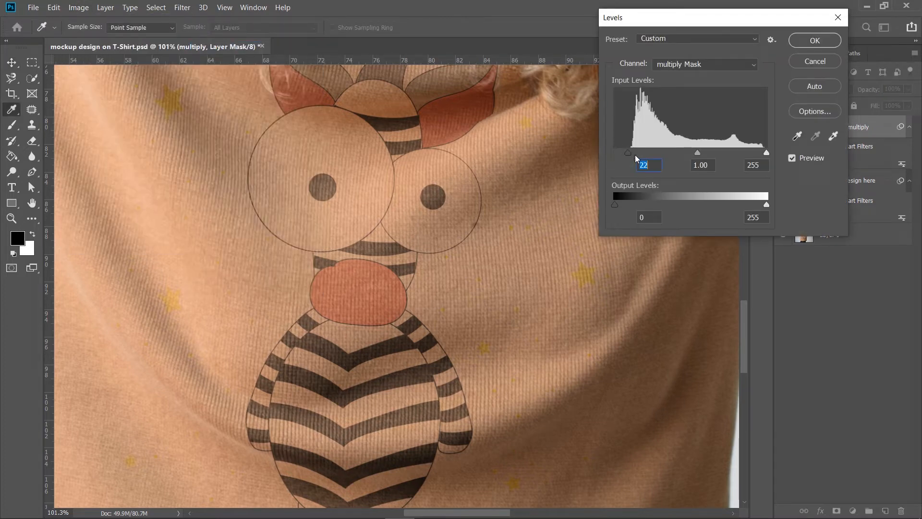
drag(764, 153, 744, 151)
click(815, 41)
key(v)
Duplicate the multiply layer as "screen" and set the copy's blend mode to Screen.
drag(860, 129, 885, 511)
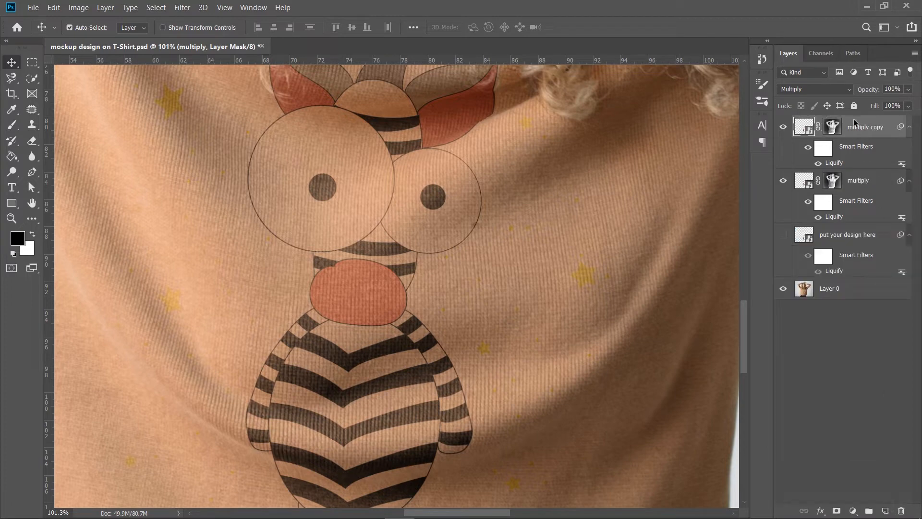
double_click(858, 127)
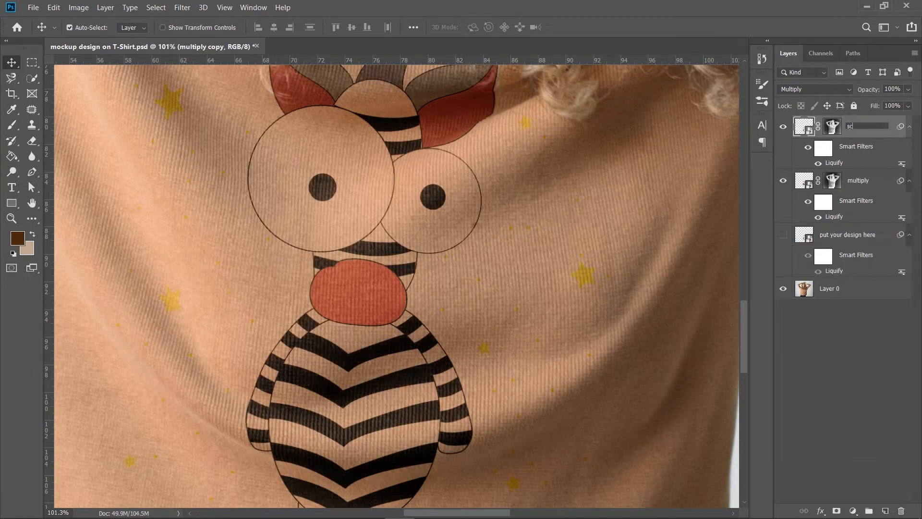
key(Return)
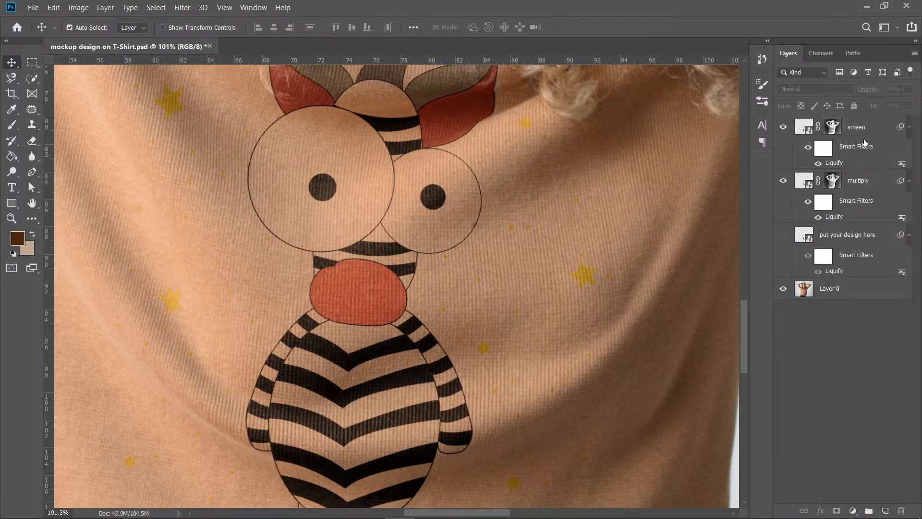
click(815, 90)
click(822, 191)
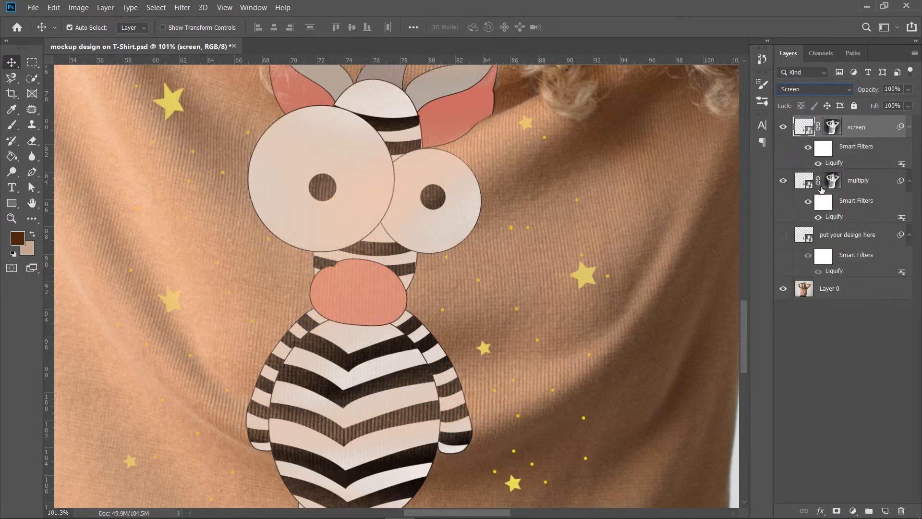
Invert the layer mask of the screen layer.
click(833, 129)
click(79, 7)
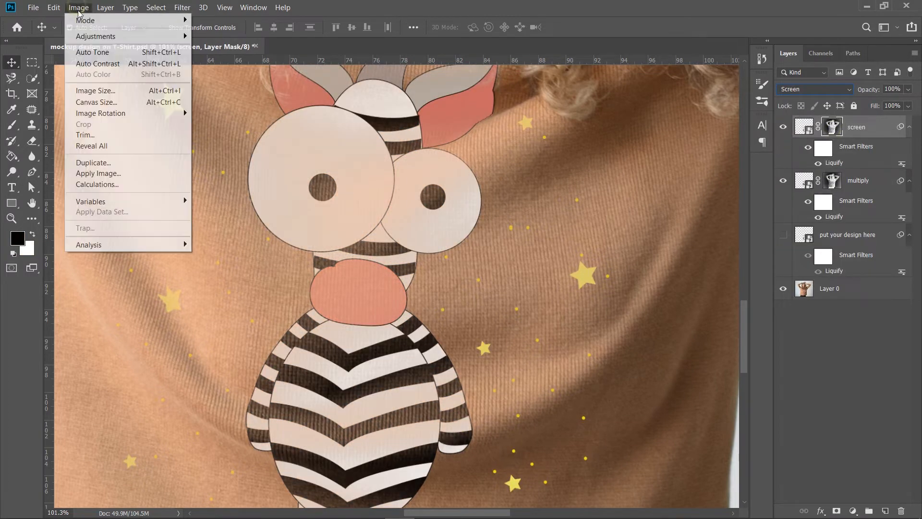
mouse_move(140, 37)
click(245, 172)
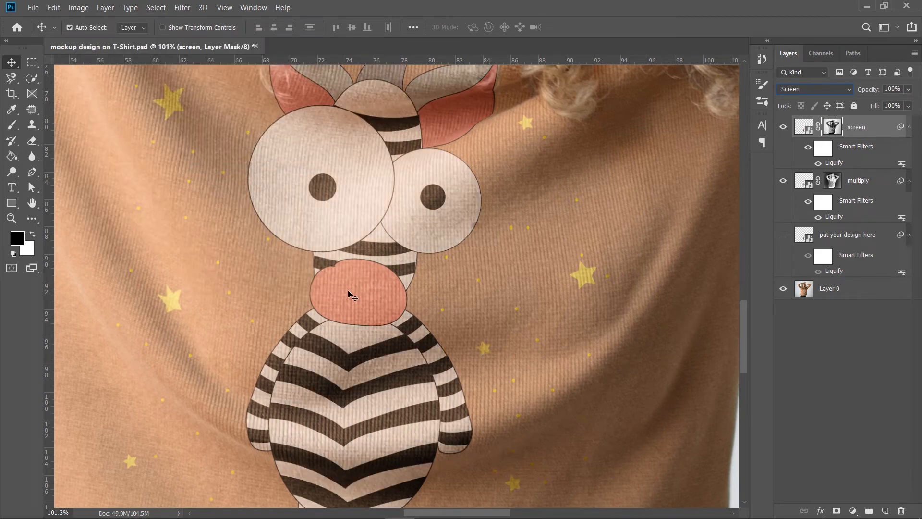
scroll(384, 299, down, 5)
scroll(385, 298, down, 2)
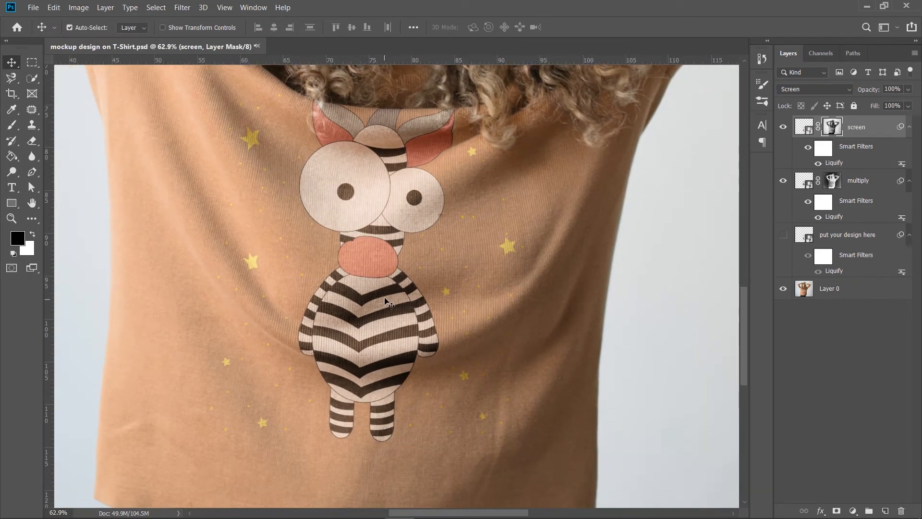
Duplicate both the multiply layer and the screen layer to strengthen the artwork's shading.
drag(870, 184, 884, 504)
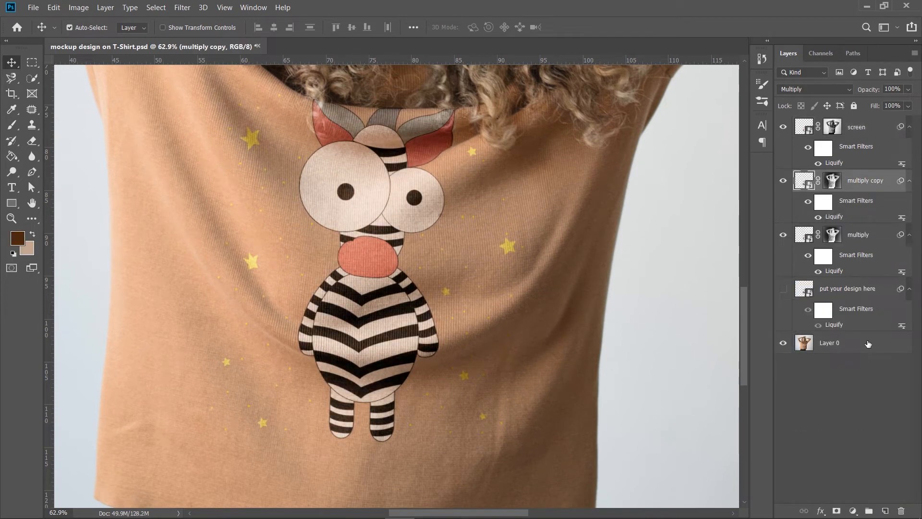
drag(857, 128, 885, 511)
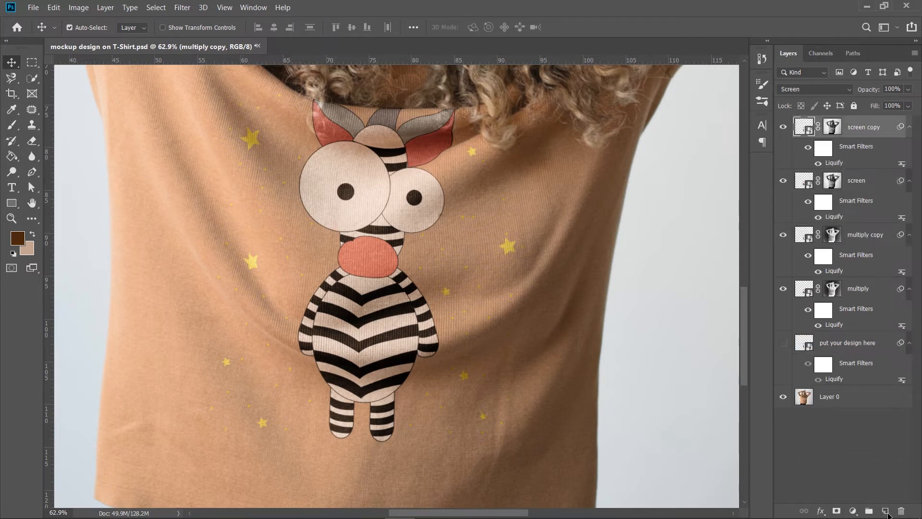
Apply Levels to the screen copy layer's mask with a black input of 79 and a white input of 222.
click(833, 127)
click(78, 7)
mouse_move(83, 35)
click(216, 43)
drag(615, 154, 649, 154)
drag(767, 153, 747, 154)
mouse_move(649, 153)
mouse_down()
mouse_move(672, 158)
mouse_move(663, 156)
mouse_up()
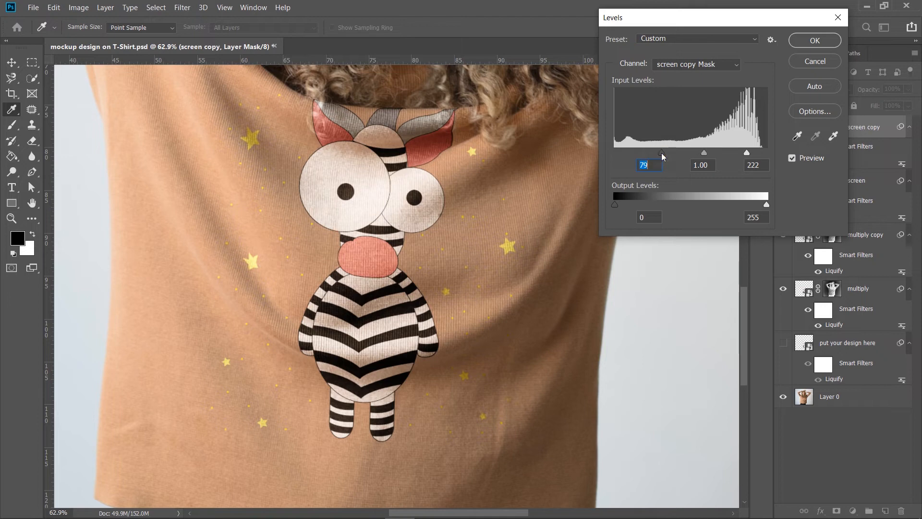
click(797, 46)
Compare the artwork with the screen copy layer and the multiply copy layer hidden and shown.
click(784, 128)
click(784, 128)
click(784, 127)
click(783, 128)
click(783, 235)
click(783, 234)
Duplicate the multiply copy layer and increase the new mask's contrast with Levels, raising the black input and lowering the white input.
scroll(394, 312, up, 3)
drag(863, 240, 887, 512)
click(833, 234)
click(78, 7)
mouse_move(96, 36)
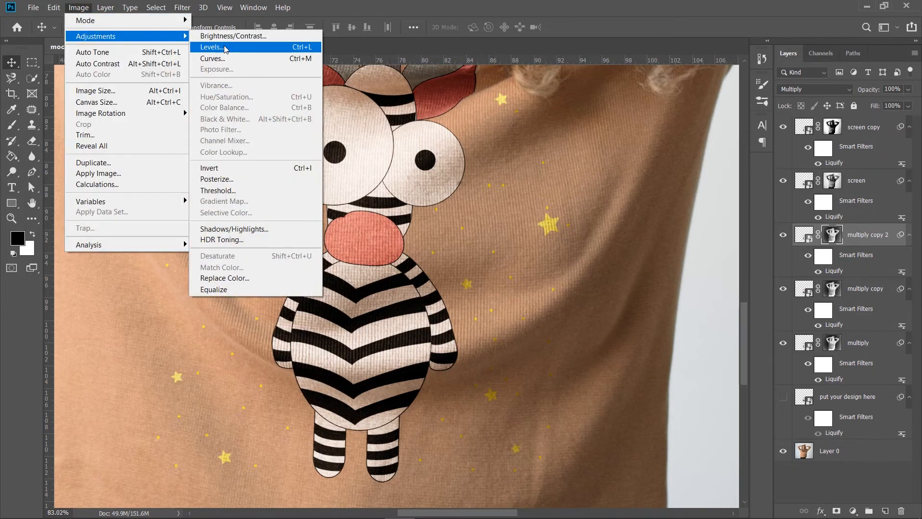
click(224, 50)
drag(615, 153, 650, 156)
drag(767, 152, 754, 155)
click(815, 40)
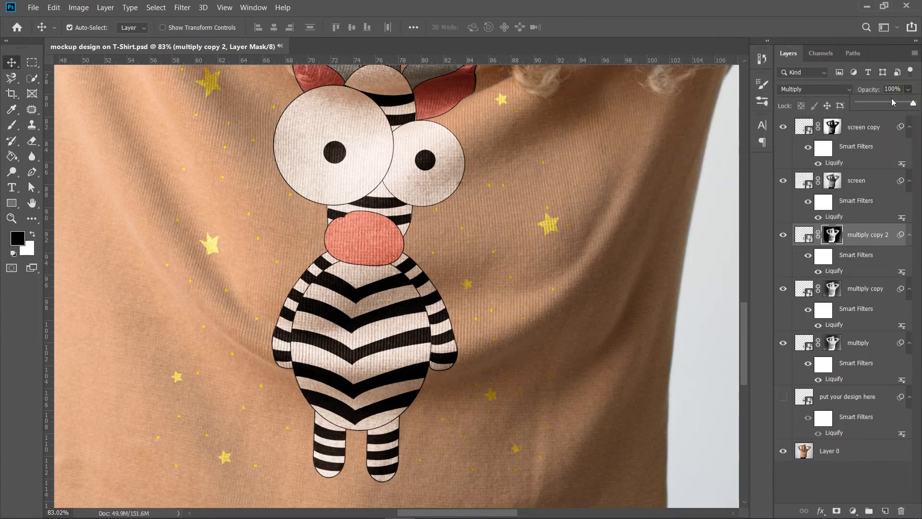
Set the multiply copy 2 layer's opacity to 47% and compare the artwork with that layer hidden and shown.
click(784, 236)
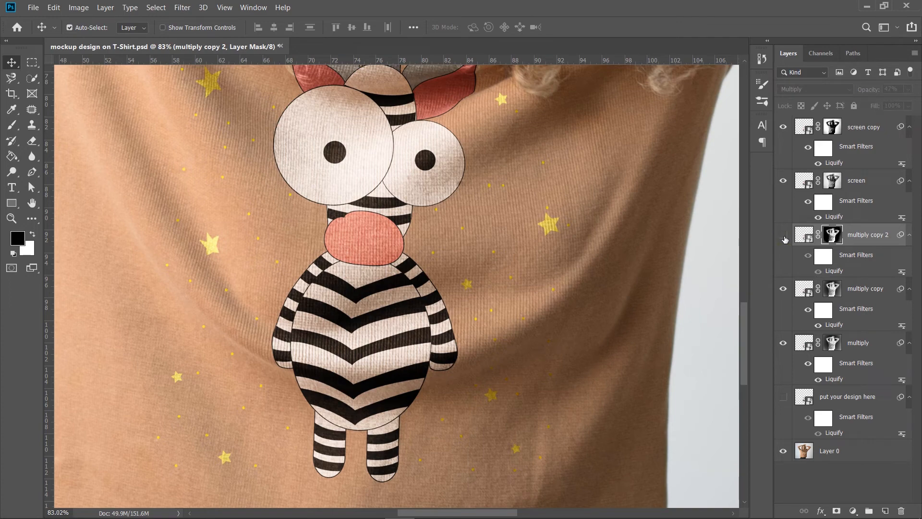
scroll(440, 215, up, 4)
scroll(439, 216, up, 5)
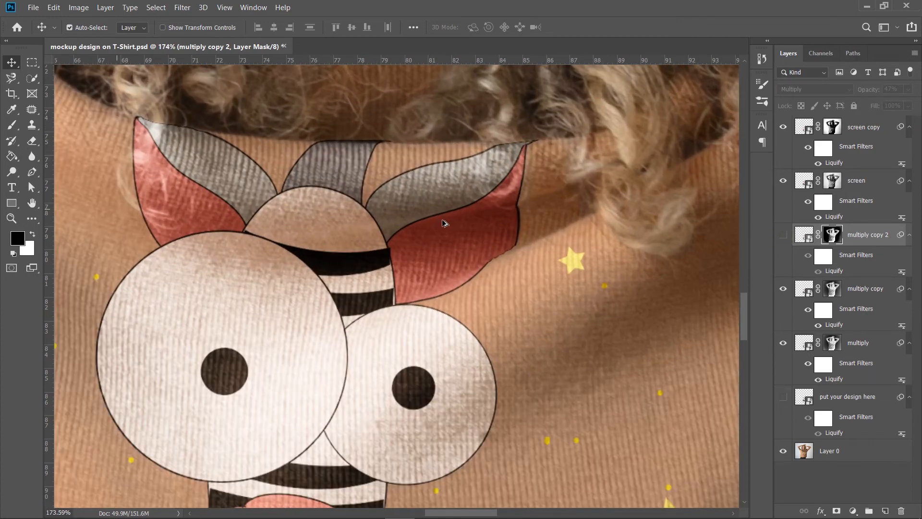
click(784, 235)
click(783, 236)
click(783, 236)
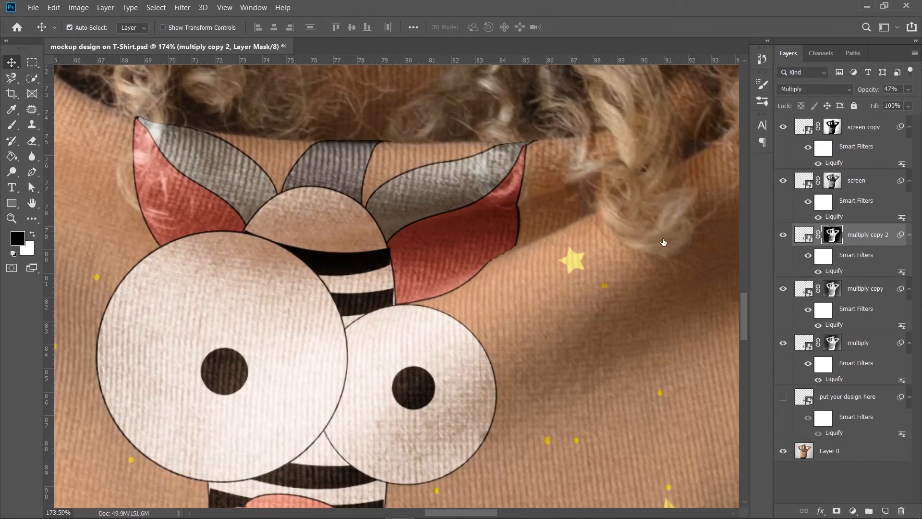
scroll(380, 251, down, 2)
scroll(379, 251, down, 4)
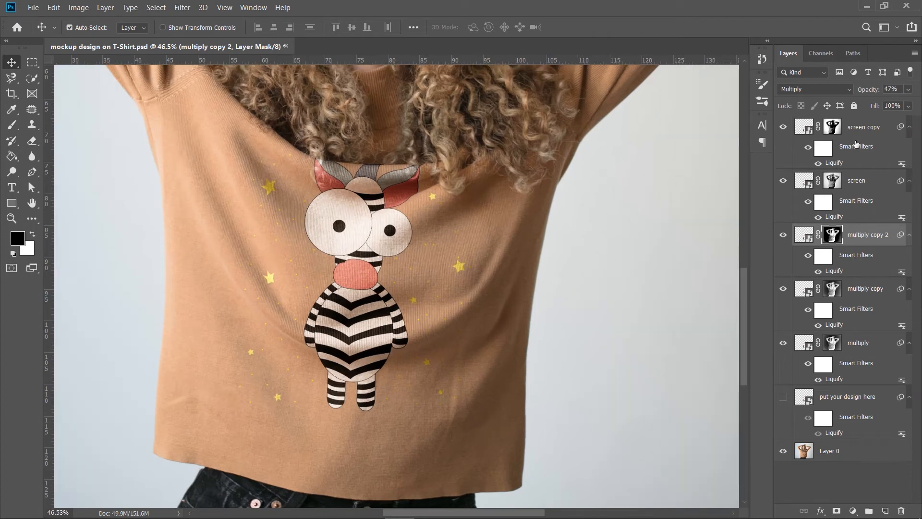
Group all design layers from screen copy down to "put your design here".
click(853, 129)
shift+click(844, 400)
click(869, 511)
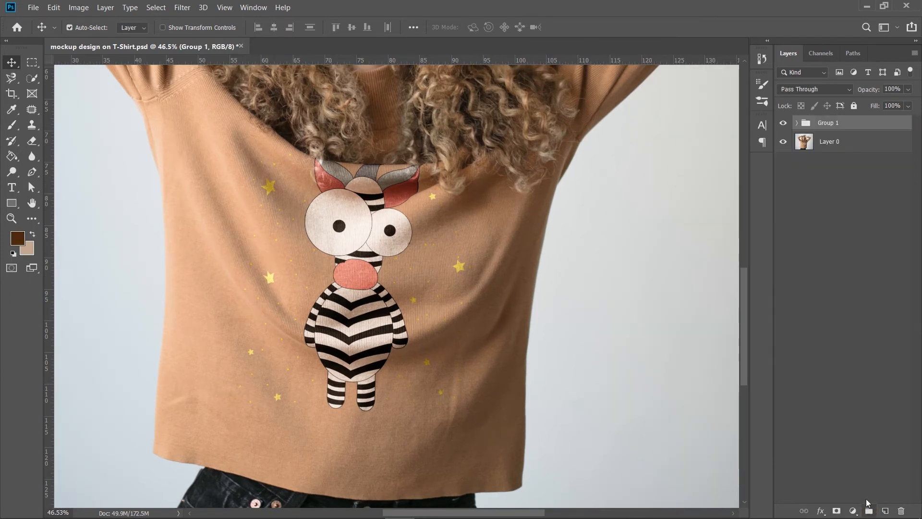
Add a Hue/Saturation adjustment clipped to the design group and set its saturation to +15.
click(853, 512)
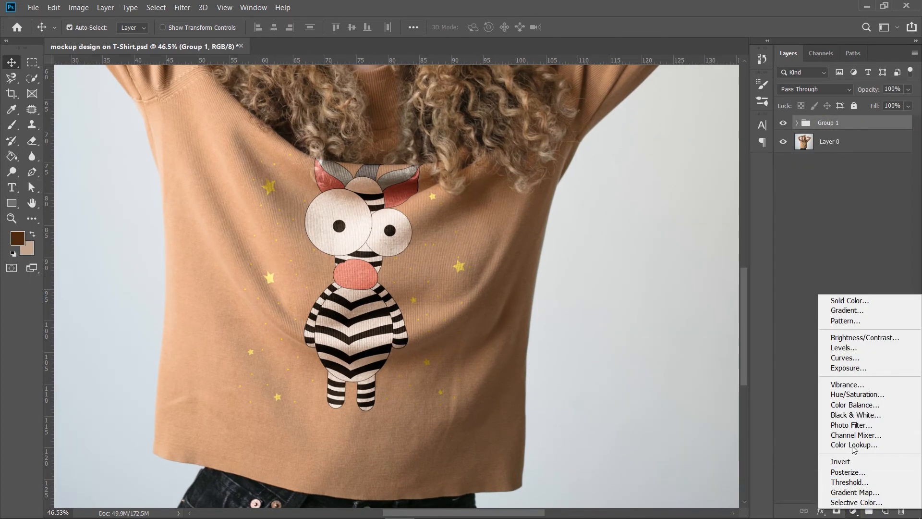
click(846, 396)
click(644, 358)
drag(637, 275, 644, 275)
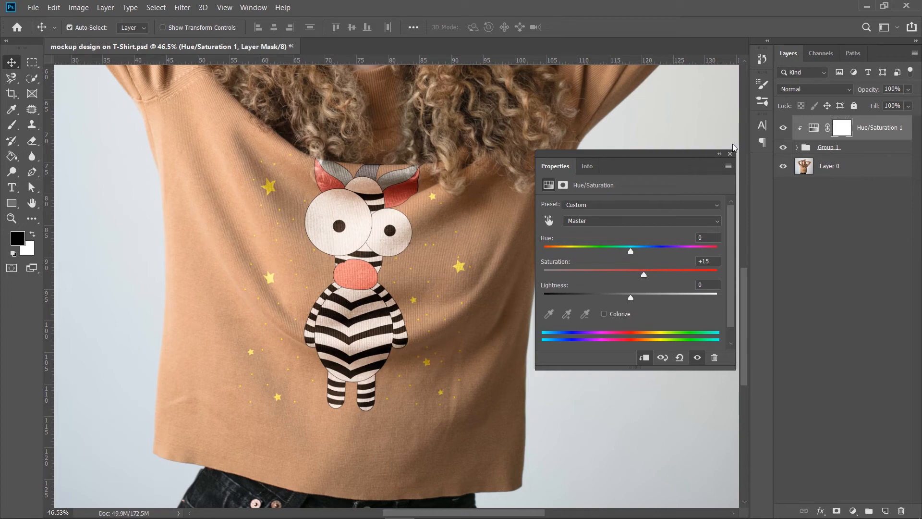
Add a blank layer mask to Group 1.
click(836, 152)
click(836, 511)
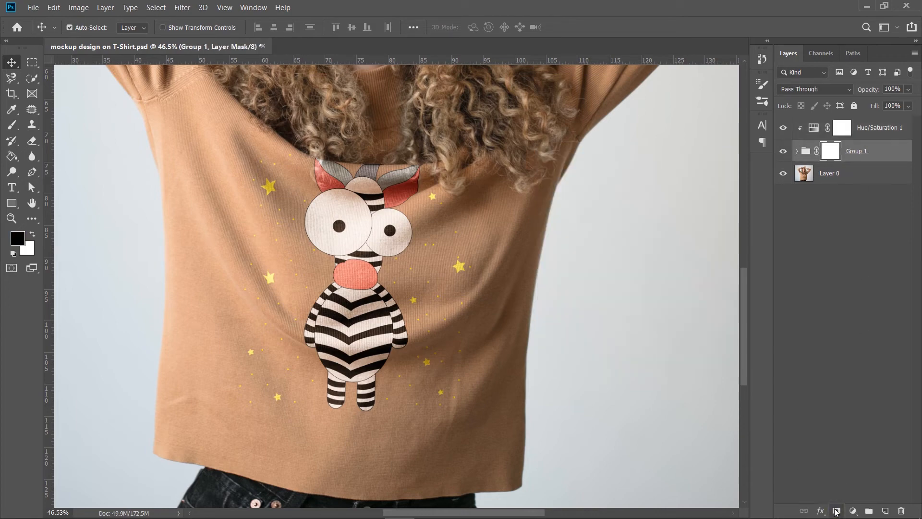
scroll(351, 162, up, 5)
scroll(351, 192, up, 1)
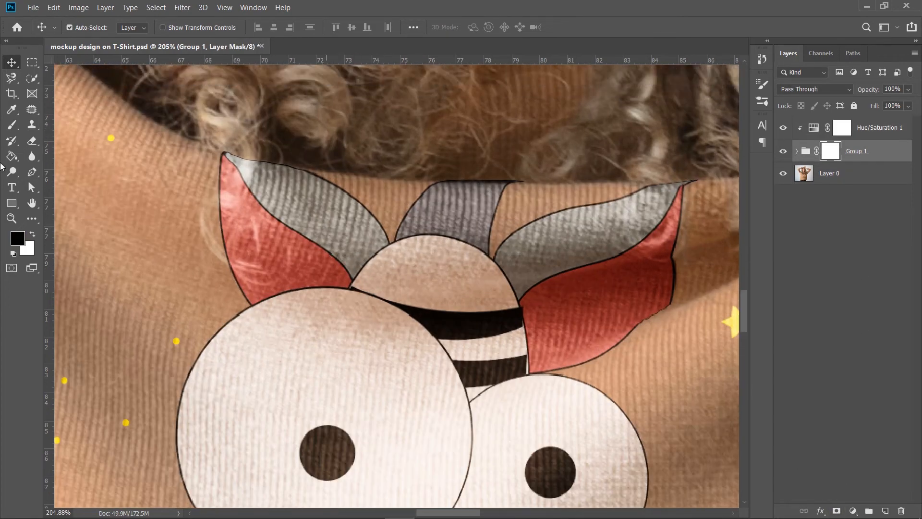
Set up a soft black brush of 13 px with 0% hardness, 35% opacity and 35% flow.
click(12, 127)
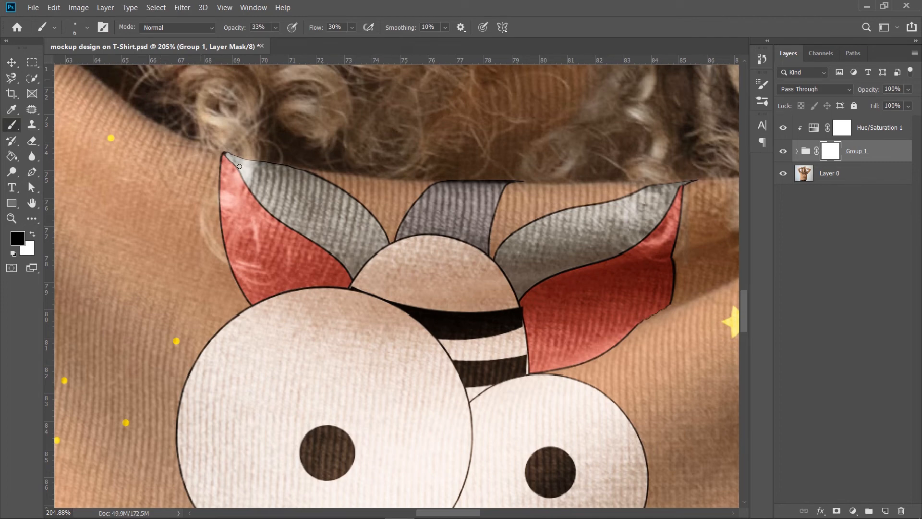
click(87, 27)
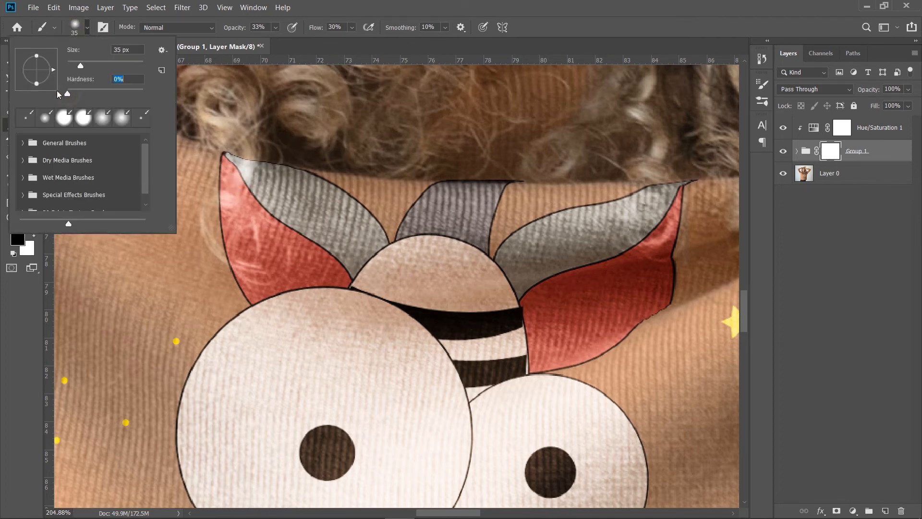
click(276, 28)
drag(280, 41, 278, 43)
click(352, 27)
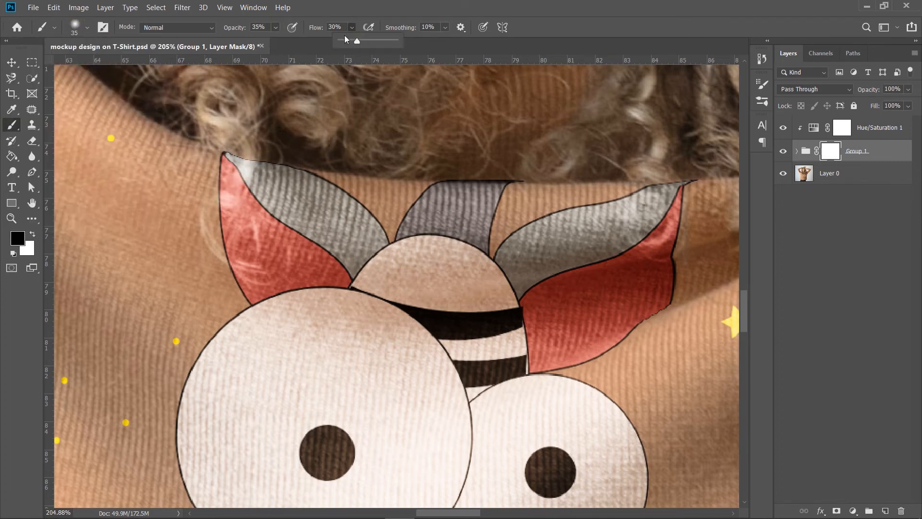
drag(356, 43, 359, 44)
drag(274, 254, 263, 255)
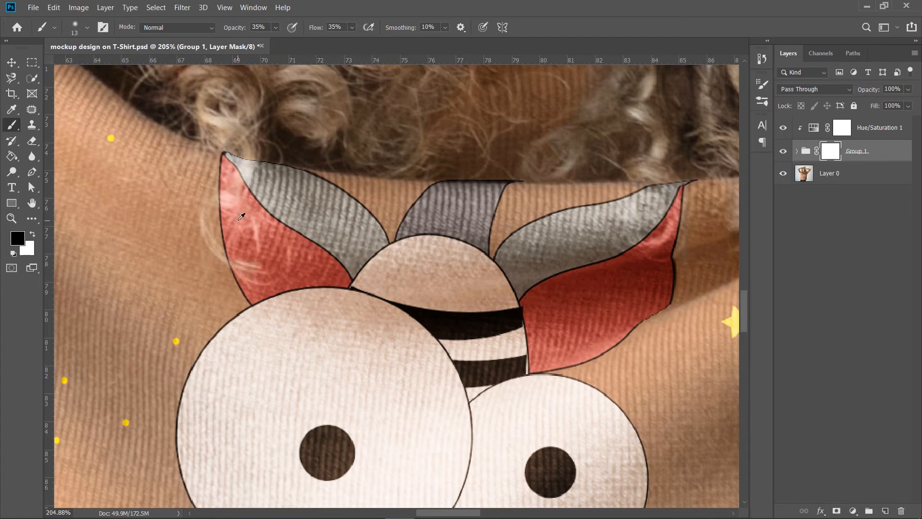
Paint on the Group 1 mask over the zebra's left-hand ear to bring the overlapping hair strands in front of the artwork.
scroll(239, 169, up, 3)
drag(265, 155, 266, 150)
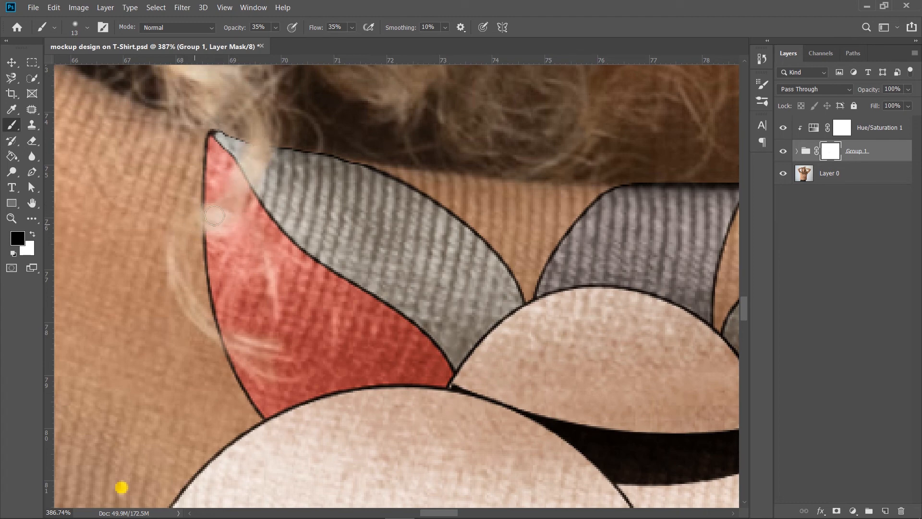
Raise the brush opacity to 59% and mask the zebra's right-hand ear along its tip and red edge to reveal the hair strands.
drag(277, 31, 295, 34)
scroll(198, 214, down, 4)
scroll(573, 247, up, 4)
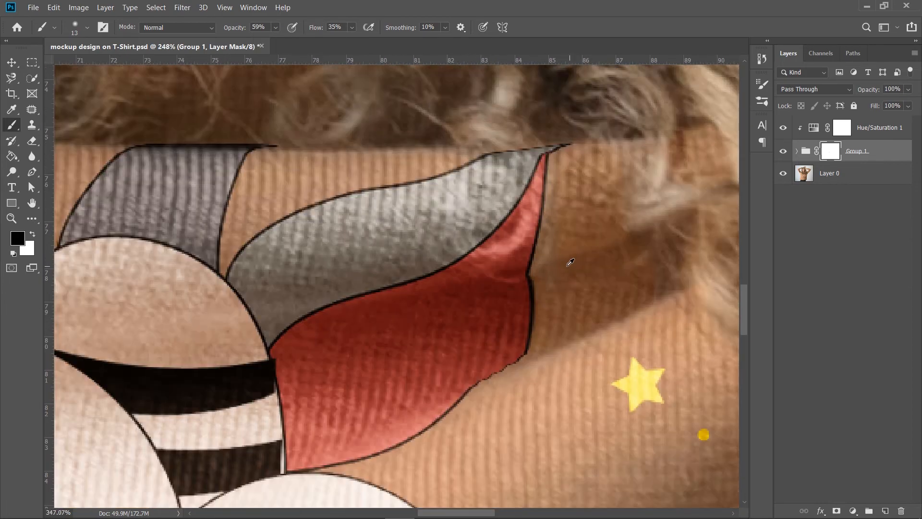
mouse_move(455, 253)
mouse_down()
mouse_move(523, 255)
mouse_move(511, 279)
mouse_up()
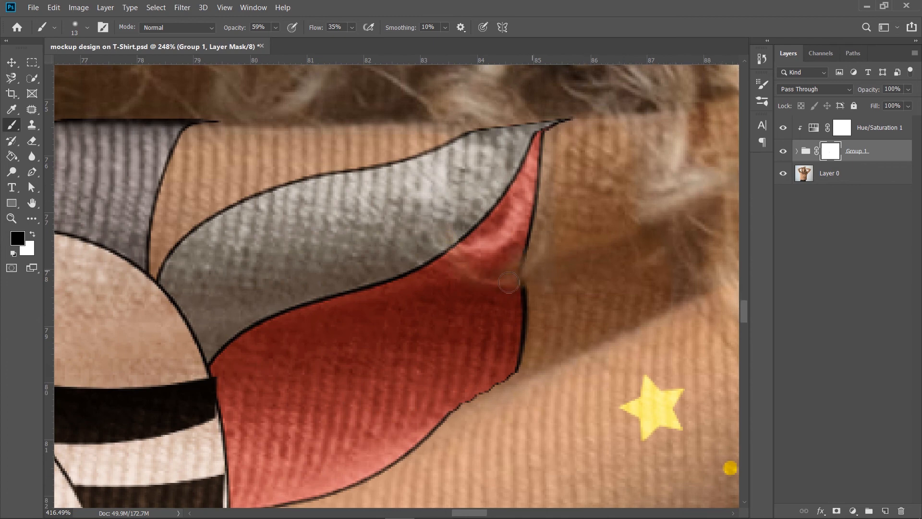
mouse_move(539, 177)
mouse_down()
mouse_move(533, 154)
mouse_move(528, 241)
mouse_up()
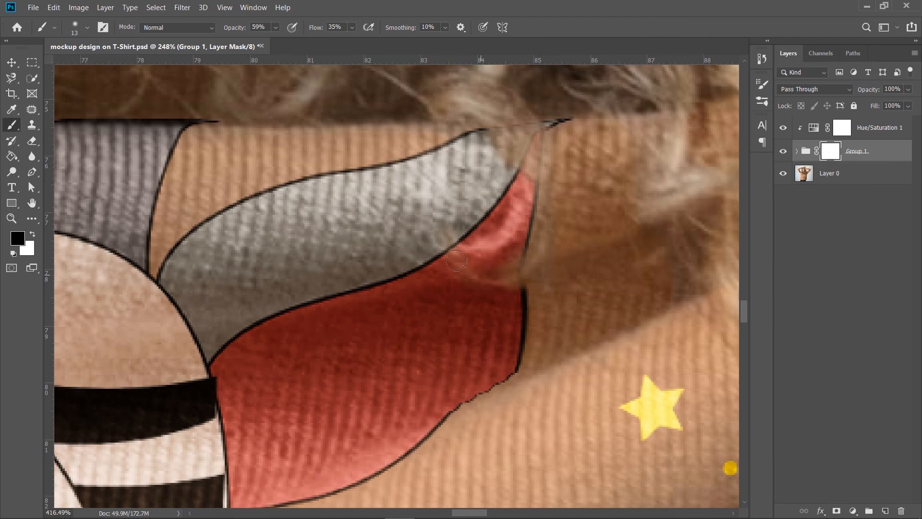
drag(449, 253, 486, 272)
scroll(506, 243, down, 5)
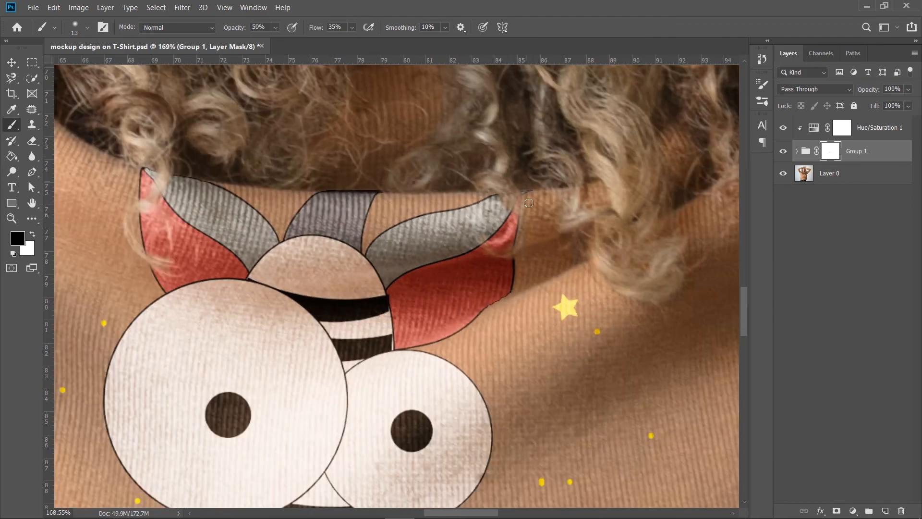
scroll(376, 177, down, 4)
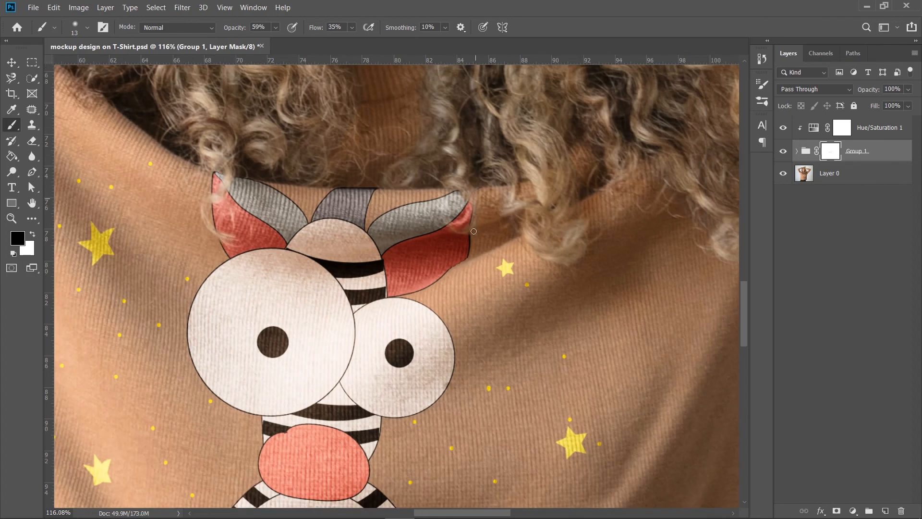
key(ctrl+0)
key(v)
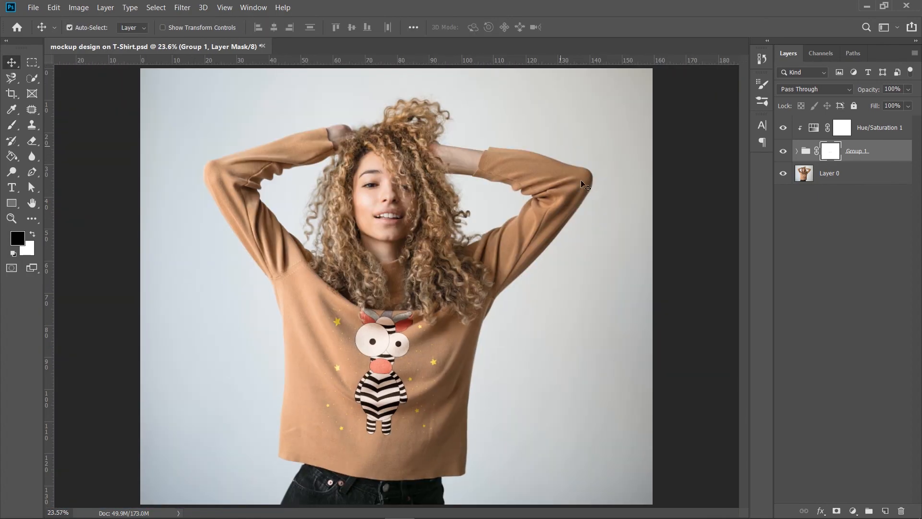